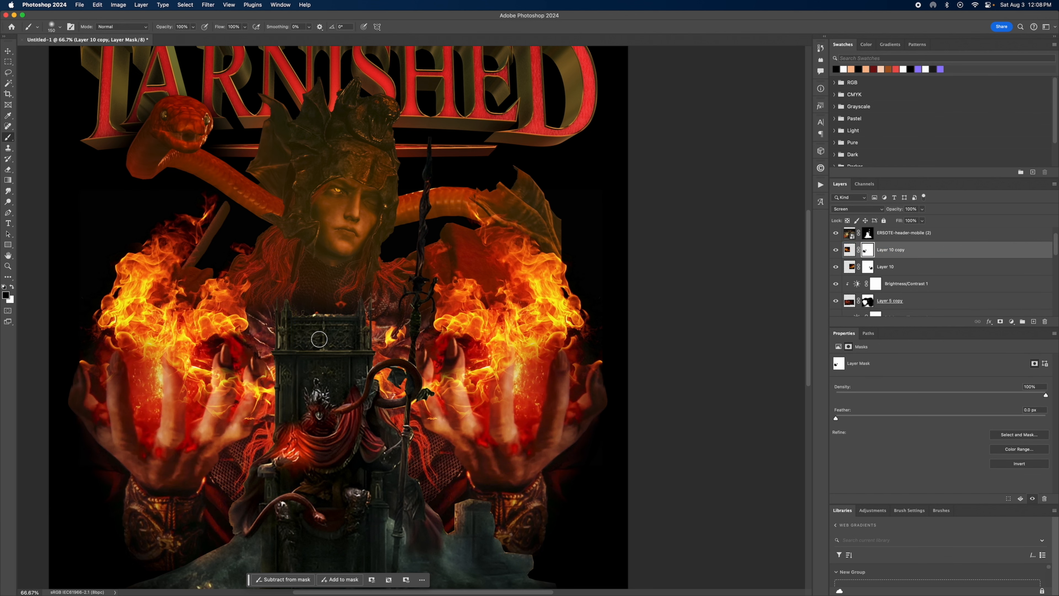
Step: Brush black on the Layer 10 copy mask to soften the flame edge beside the raised hand
{"action": "mouse_move", "coordinate": [168, 363]}
{"action": "left_mouse_down"}
{"action": "mouse_move", "coordinate": [169, 338]}
{"action": "mouse_move", "coordinate": [163, 386]}
{"action": "mouse_move", "coordinate": [172, 372]}
{"action": "left_mouse_up"}
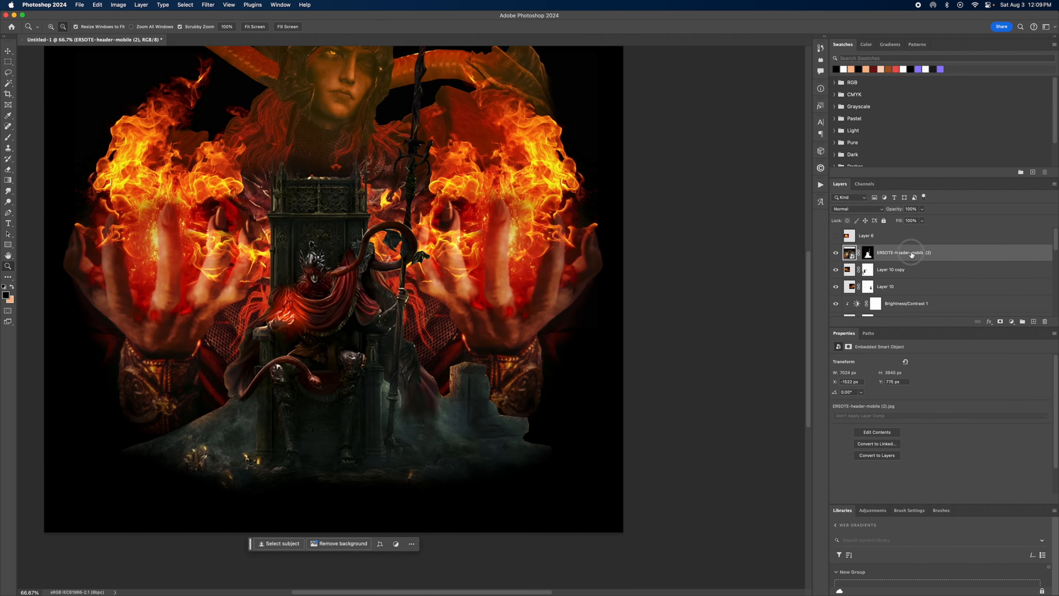
Step: Give the duplicated ERSOTE-header-mobile (2) layer a black outer glow with 43% spread, a larger size and about 71% opacity
{"action": "left_click", "coordinate": [989, 324]}
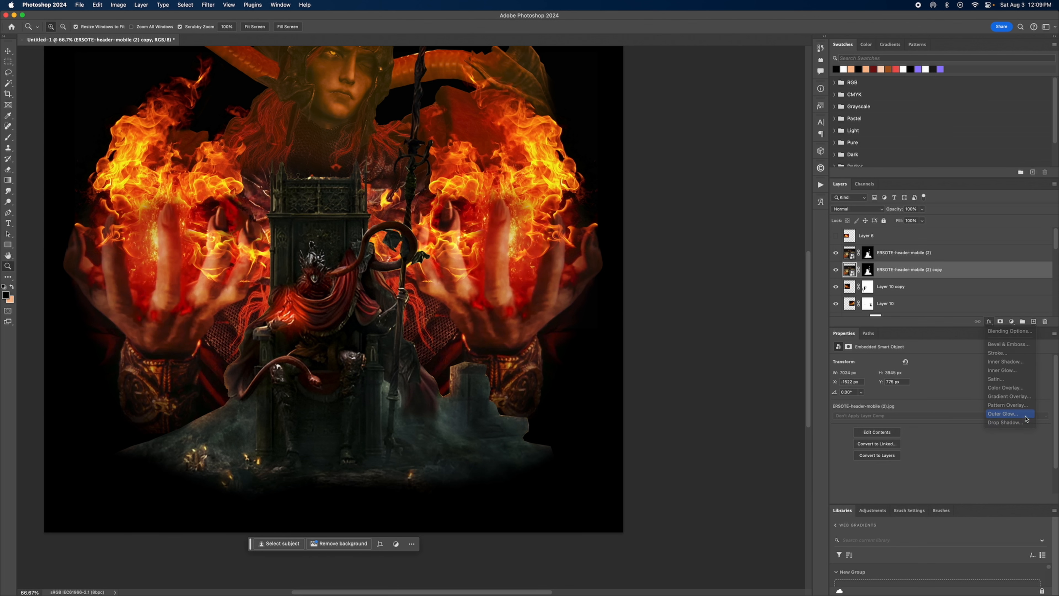
{"action": "left_click", "coordinate": [1028, 419]}
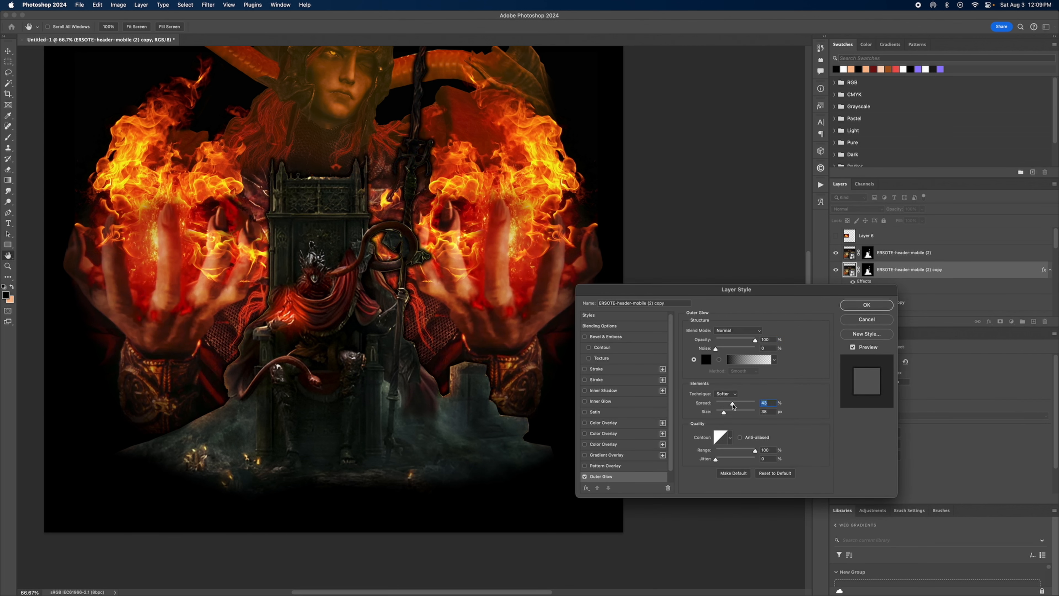
{"action": "left_click_drag", "start_coordinate": [730, 413], "coordinate": [739, 415]}
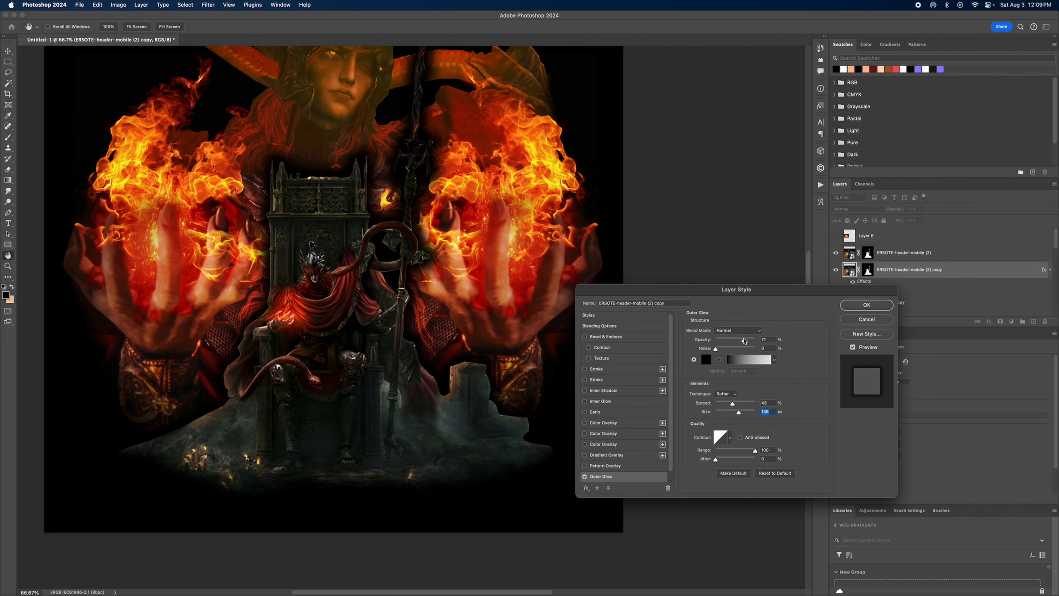
{"action": "left_click", "coordinate": [744, 341]}
{"action": "left_click", "coordinate": [866, 305]}
{"action": "right_click", "coordinate": [887, 273]}
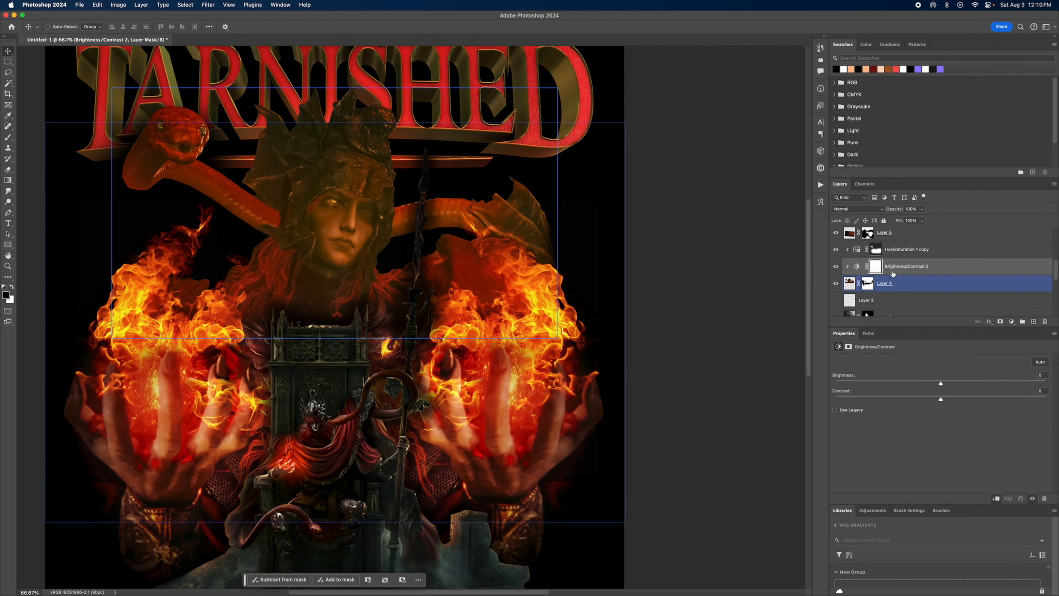
Step: Move Brightness/Contrast 2 above Hue/Saturation 1 copy and set brightness to 90 and contrast to 65
{"action": "left_click_drag", "start_coordinate": [893, 274], "coordinate": [859, 255]}
{"action": "left_click_drag", "start_coordinate": [941, 384], "coordinate": [981, 402]}
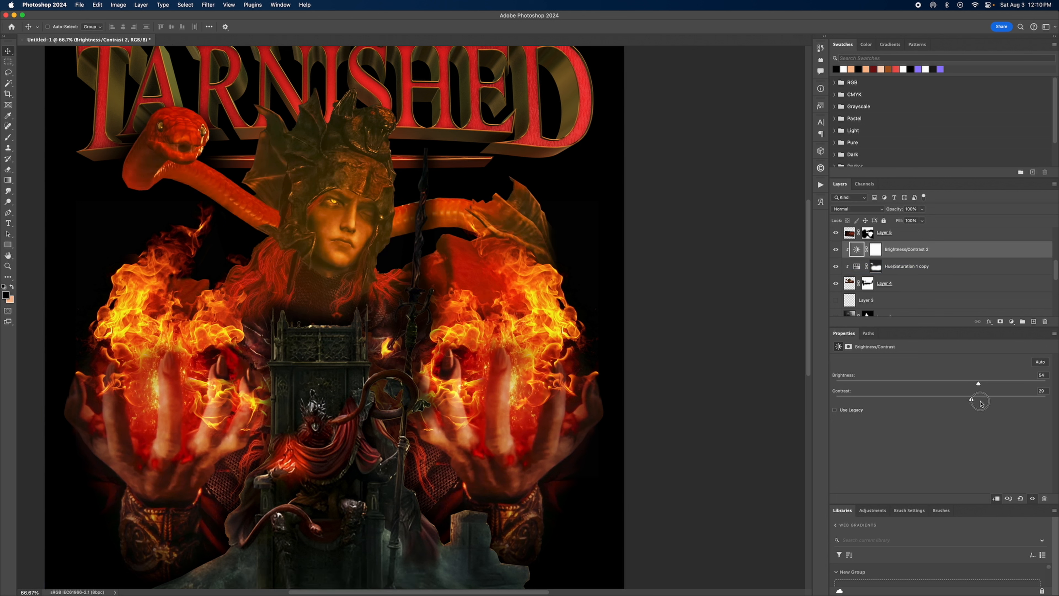
{"action": "left_click_drag", "start_coordinate": [987, 383], "coordinate": [1008, 384]}
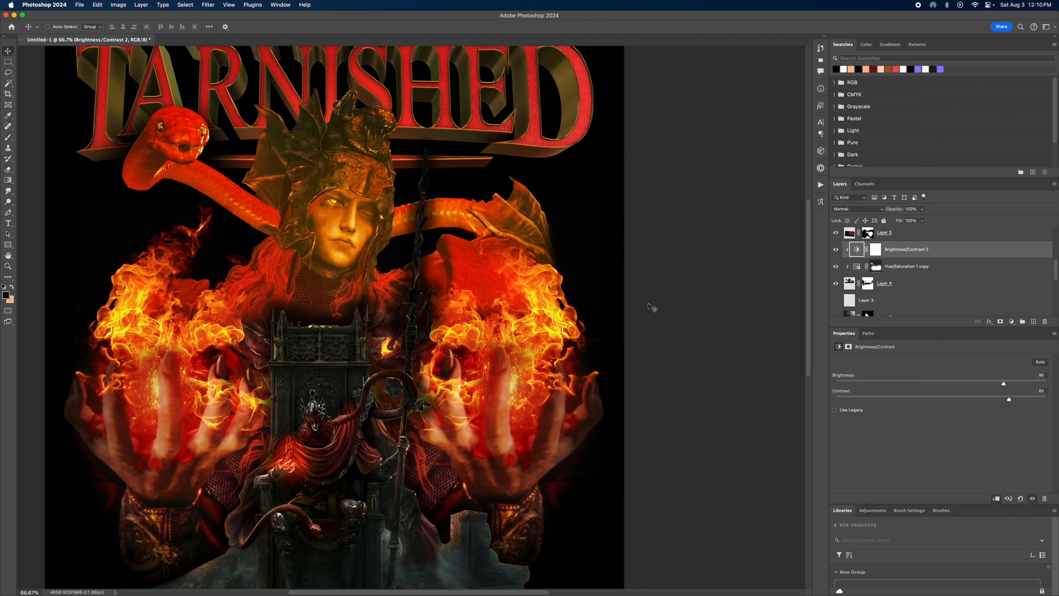
Step: Lasso the TARNISHED title area with the Hue/Saturation 1 mask active, deselect it and open the adjustment's settings
{"action": "key", "text": "z"}
{"action": "left_click", "coordinate": [565, 254], "text": "alt"}
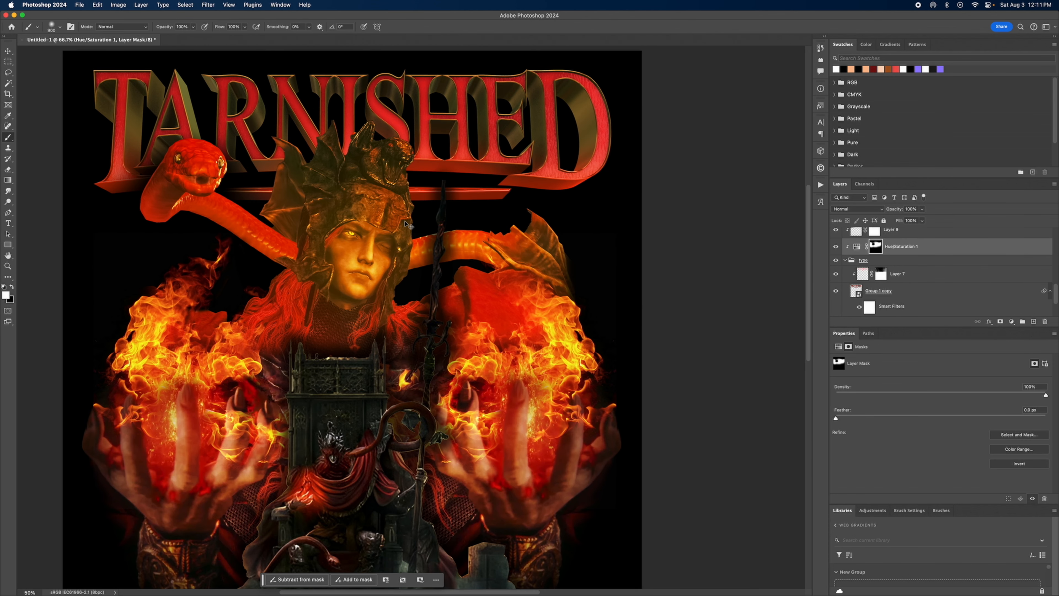
{"action": "key", "text": "l"}
{"action": "mouse_move", "coordinate": [227, 179]}
{"action": "left_mouse_down"}
{"action": "mouse_move", "coordinate": [499, 178]}
{"action": "mouse_move", "coordinate": [551, 146]}
{"action": "mouse_move", "coordinate": [108, 29]}
{"action": "mouse_move", "coordinate": [17, 112]}
{"action": "mouse_move", "coordinate": [30, 160]}
{"action": "left_mouse_up"}
{"action": "left_click", "coordinate": [8, 137]}
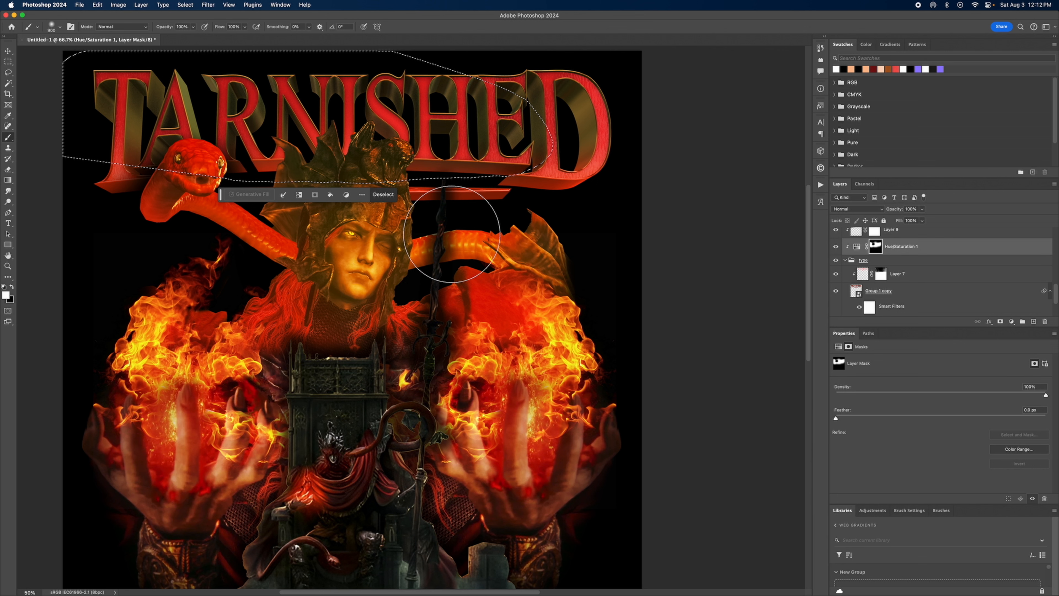
{"action": "key", "text": "cmd+d"}
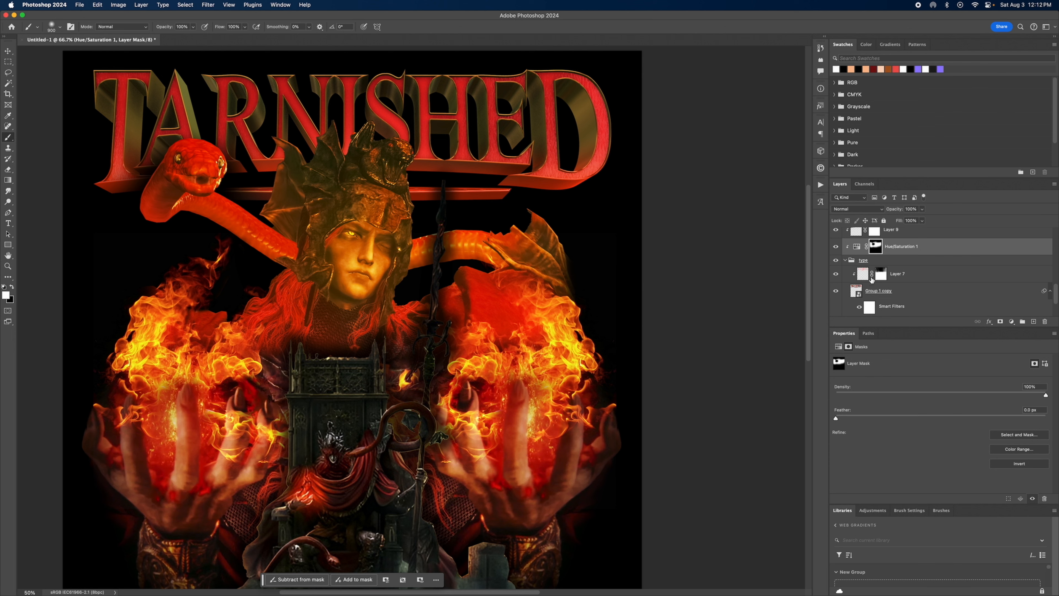
{"action": "left_click", "coordinate": [855, 246]}
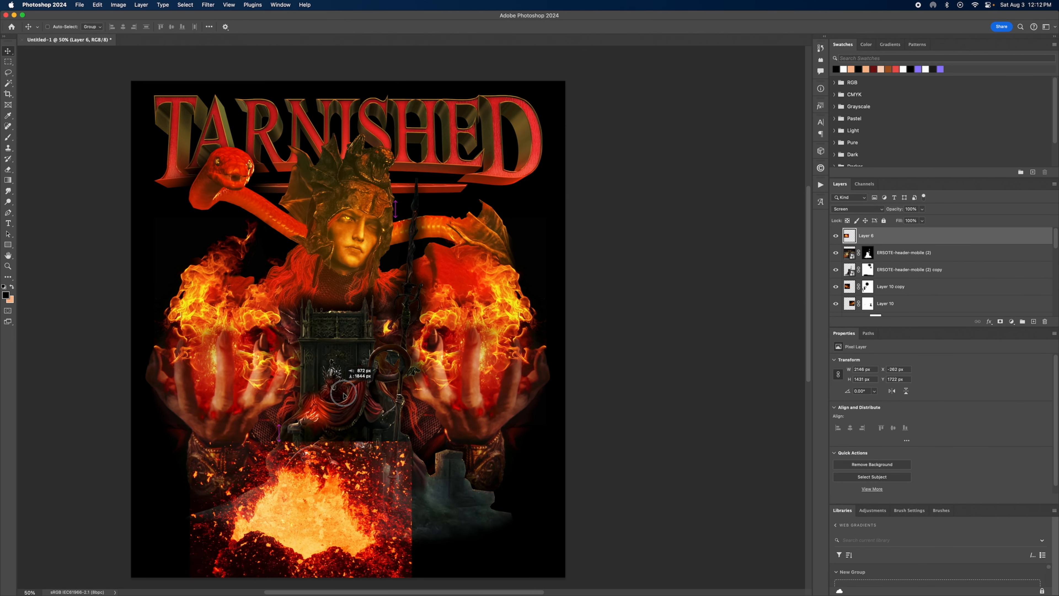
Step: Place the lava texture on Layer 6 below ERSOTE-header-mobile (2) and position it behind the seated throne figure
{"action": "left_click_drag", "start_coordinate": [500, 403], "coordinate": [299, 380]}
{"action": "left_click", "coordinate": [860, 250]}
{"action": "left_click_drag", "start_coordinate": [860, 250], "coordinate": [863, 233]}
{"action": "left_click_drag", "start_coordinate": [261, 543], "coordinate": [352, 458]}
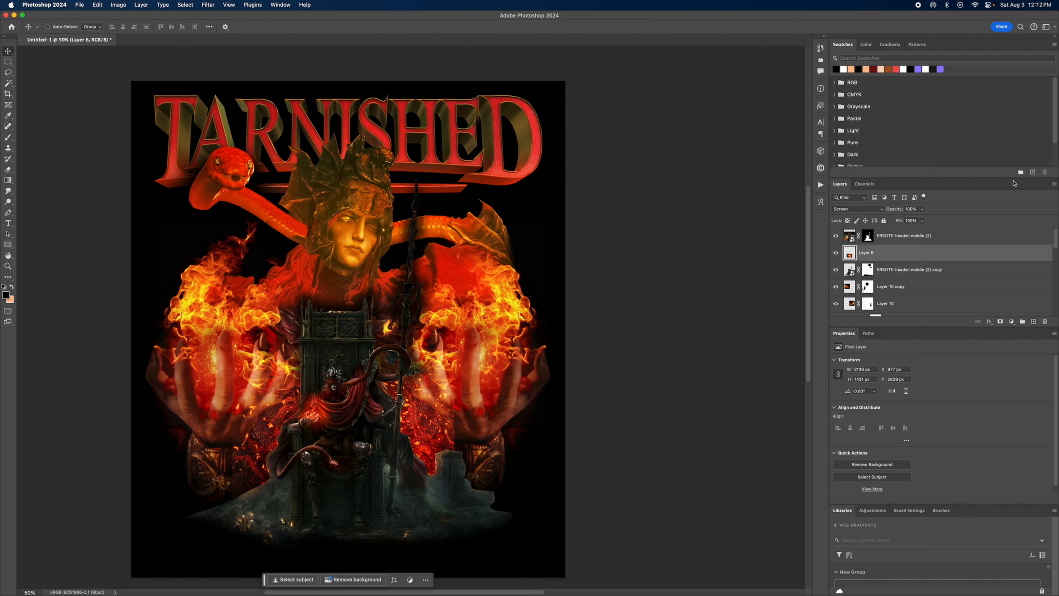
Step: Darken the lava layer with a Levels midtone of 0.56 and add a layer mask for brushing
{"action": "key", "text": "super+l"}
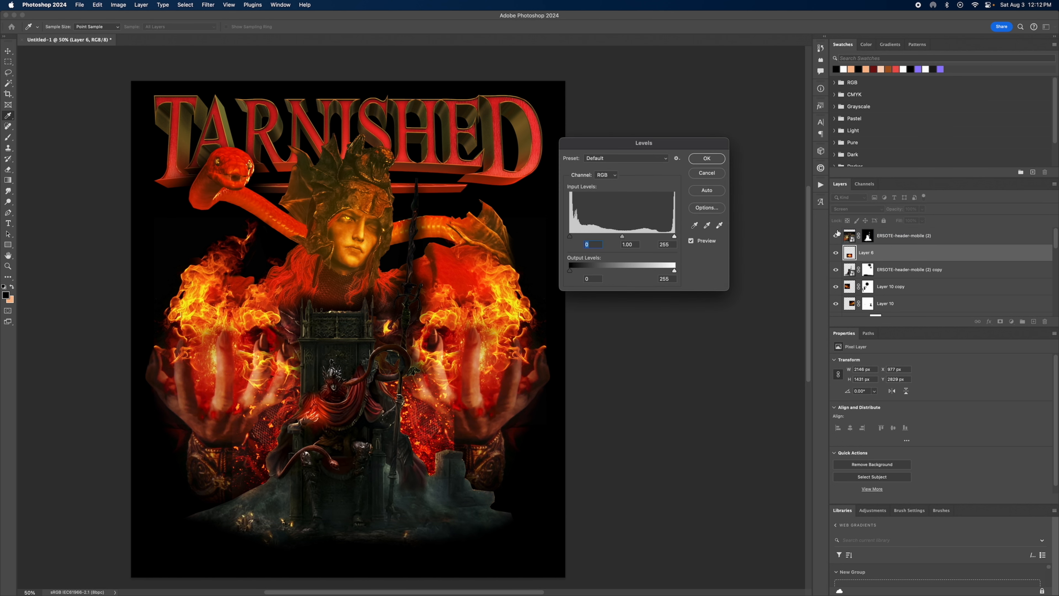
{"action": "left_click_drag", "start_coordinate": [615, 236], "coordinate": [641, 236]}
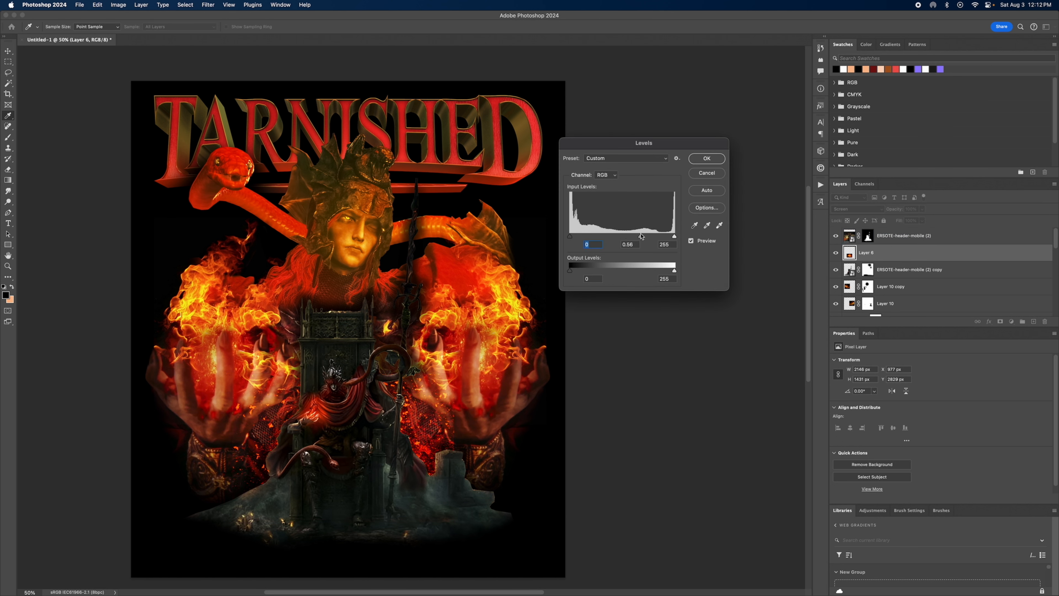
{"action": "left_click", "coordinate": [706, 158]}
{"action": "left_click", "coordinate": [1000, 321]}
{"action": "key", "text": "b"}
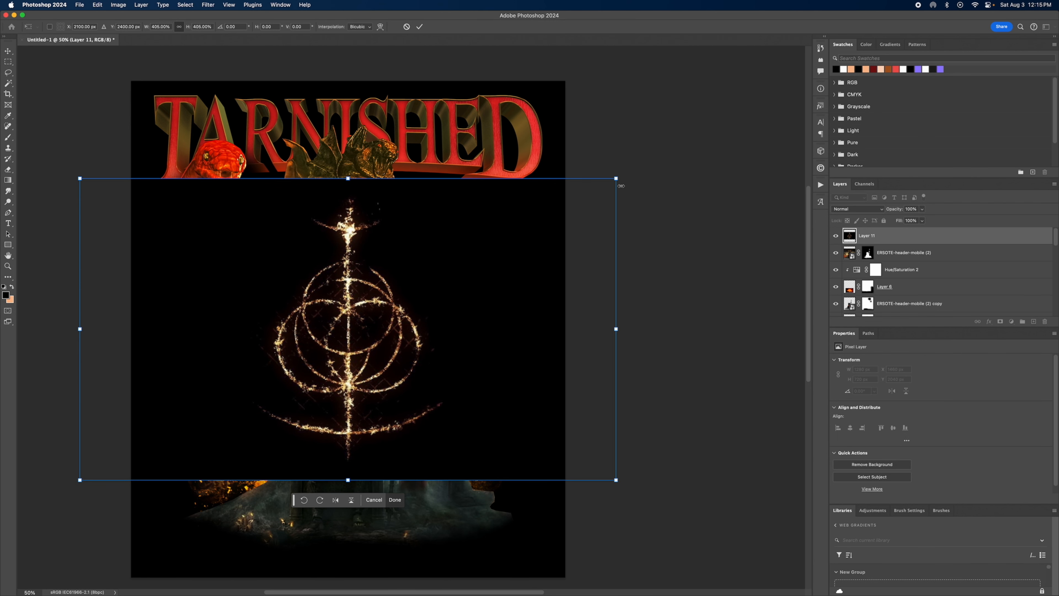
Step: Commit the glowing ring emblem at 400% scale, set its blend mode to Screen and reposition it on the poster
{"action": "key", "text": "Return"}
{"action": "left_click", "coordinate": [857, 208]}
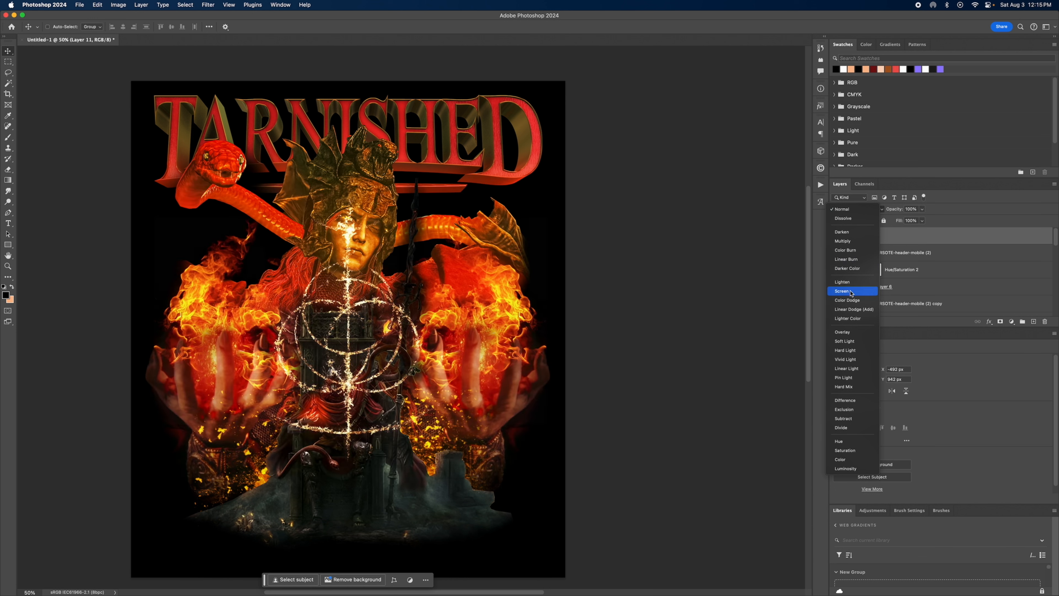
{"action": "left_click", "coordinate": [850, 292]}
{"action": "left_click_drag", "start_coordinate": [411, 322], "coordinate": [411, 398]}
{"action": "key", "text": "space"}
{"action": "left_click_drag", "start_coordinate": [411, 397], "coordinate": [432, 328]}
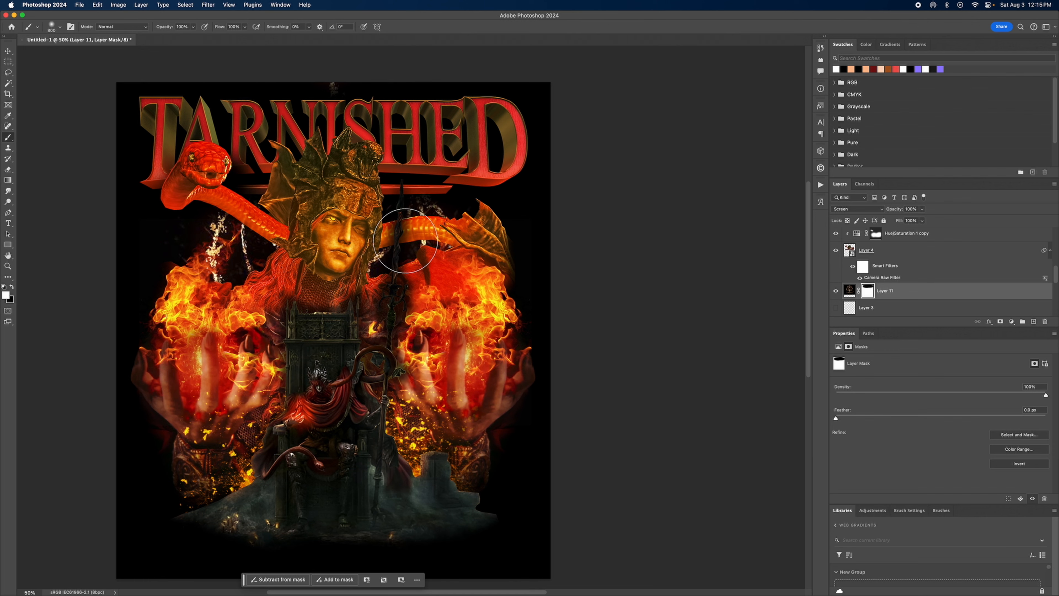
Step: Reduce the brush size by three increments for painting the Layer 11 mask
{"action": "key", "text": "bracketleft"}
{"action": "key", "text": "bracketleft"}
{"action": "key", "text": "bracketleft"}
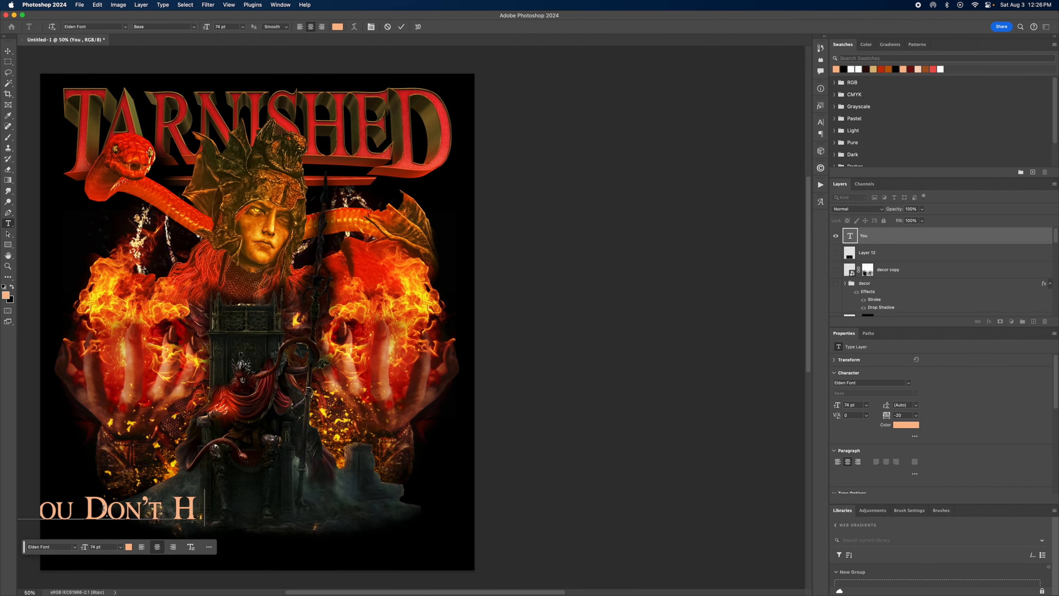
Step: Complete the line "You Don't Have The Right" and enter the second line "O You Don't Have The right" in Elden Font
{"action": "type", "text": "ave The Right"}
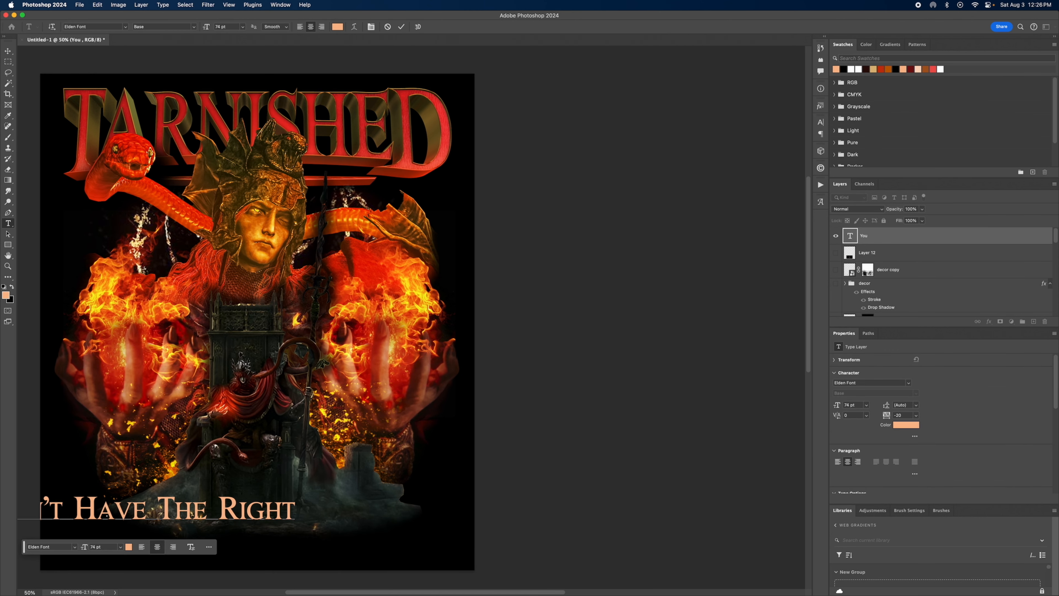
{"action": "double_click", "coordinate": [314, 524]}
{"action": "key", "text": "super+a"}
{"action": "type", "text": "O You Don't Have The right"}
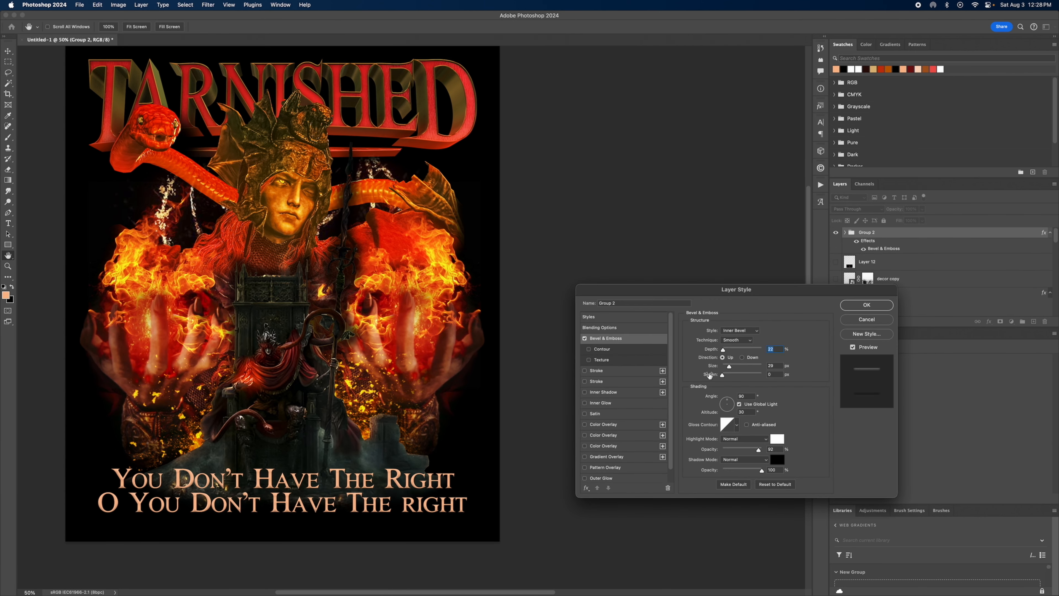
Step: Adjust the Bevel & Emboss depth on the two-line text group and apply the effect
{"action": "left_click_drag", "start_coordinate": [737, 349], "coordinate": [726, 370]}
{"action": "left_click", "coordinate": [736, 340]}
{"action": "left_click", "coordinate": [737, 350]}
{"action": "left_click", "coordinate": [867, 305]}
Step: Free-transform the two-line text group so the lettering is stretched taller near the poster's lower edge
{"action": "key", "text": "super+t"}
{"action": "left_click_drag", "start_coordinate": [199, 495], "coordinate": [199, 485]}
{"action": "left_click_drag", "start_coordinate": [441, 454], "coordinate": [465, 448]}
{"action": "key", "text": "Return"}
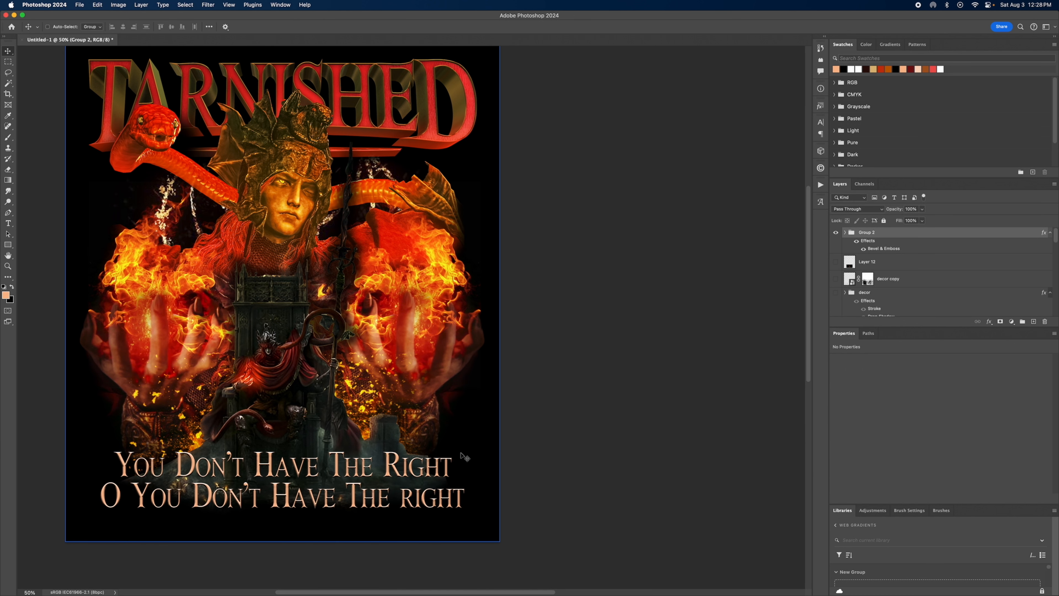
Step: Group all artwork layers between the text group and the background layer, and save the document as Untitled-1.psd
{"action": "left_click", "coordinate": [888, 265]}
{"action": "scroll", "coordinate": [887, 267], "scroll_direction": "down", "scroll_amount": 15}
{"action": "left_click", "coordinate": [884, 271], "text": "shift"}
{"action": "key", "text": "super+g"}
{"action": "key", "text": "super+s"}
{"action": "key", "text": "Return"}
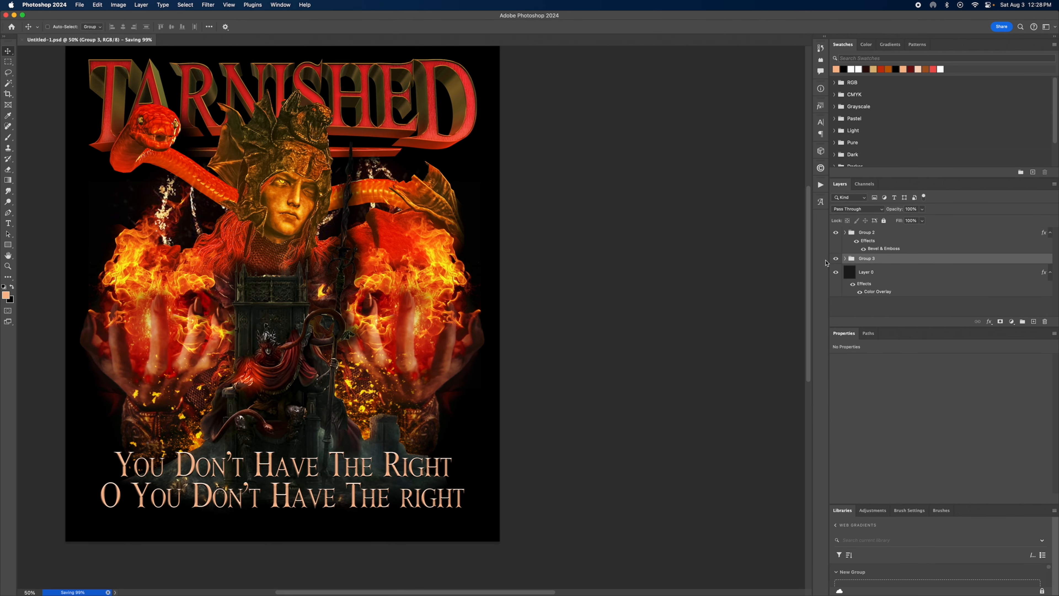
Step: Hide the artwork group, stamp the visible text into a new layer above Group 2 and reset the colours to default
{"action": "left_click", "coordinate": [836, 259]}
{"action": "left_click", "coordinate": [887, 233]}
{"action": "key", "text": "super+alt+shift+e"}
{"action": "key", "text": "d"}
Step: Use the Filter Gallery on the stamped text layer, adjusting the Grain intensity and contrast together with the Stamp effect
{"action": "left_click", "coordinate": [208, 5]}
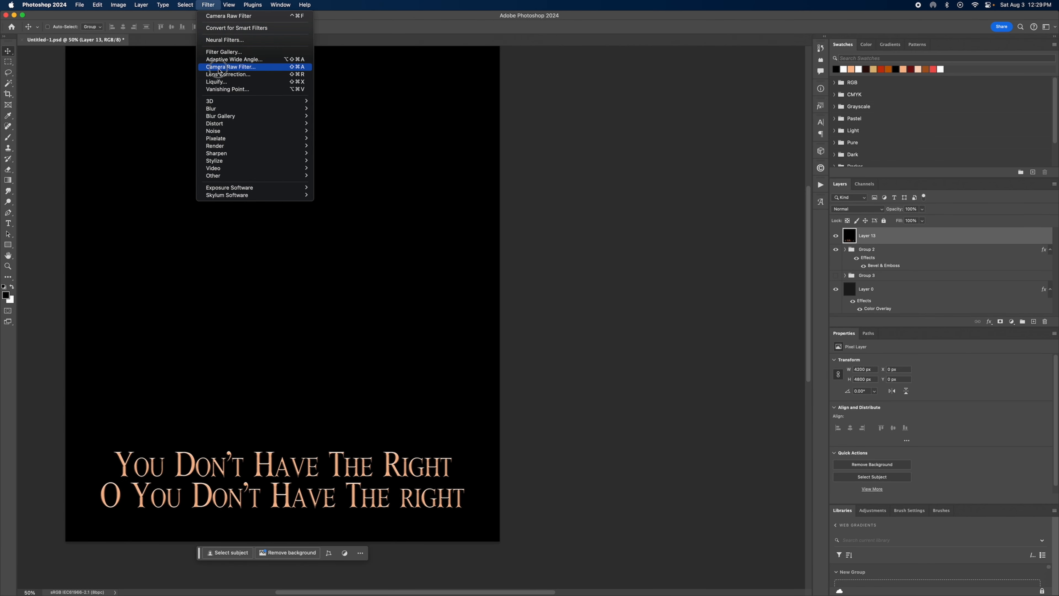
{"action": "left_click", "coordinate": [224, 51]}
{"action": "left_click", "coordinate": [224, 52]}
{"action": "left_click", "coordinate": [811, 263]}
{"action": "left_click", "coordinate": [799, 136]}
{"action": "left_click", "coordinate": [788, 274]}
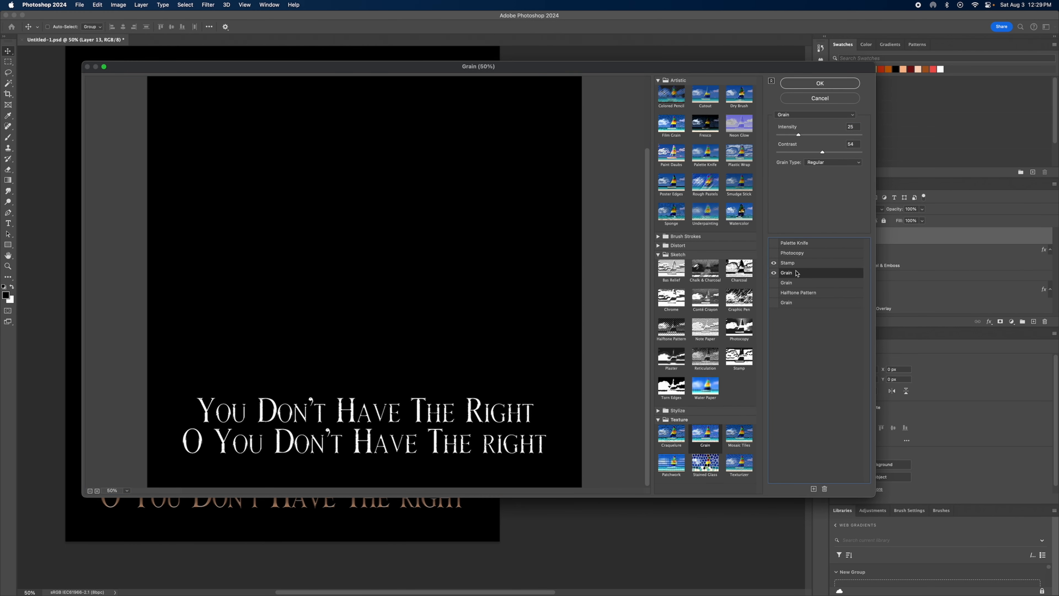
{"action": "left_click_drag", "start_coordinate": [847, 141], "coordinate": [840, 138]}
{"action": "mouse_move", "coordinate": [822, 152]}
{"action": "left_mouse_down"}
{"action": "mouse_move", "coordinate": [784, 153]}
{"action": "mouse_move", "coordinate": [834, 139]}
{"action": "left_mouse_up"}
{"action": "left_click", "coordinate": [785, 264]}
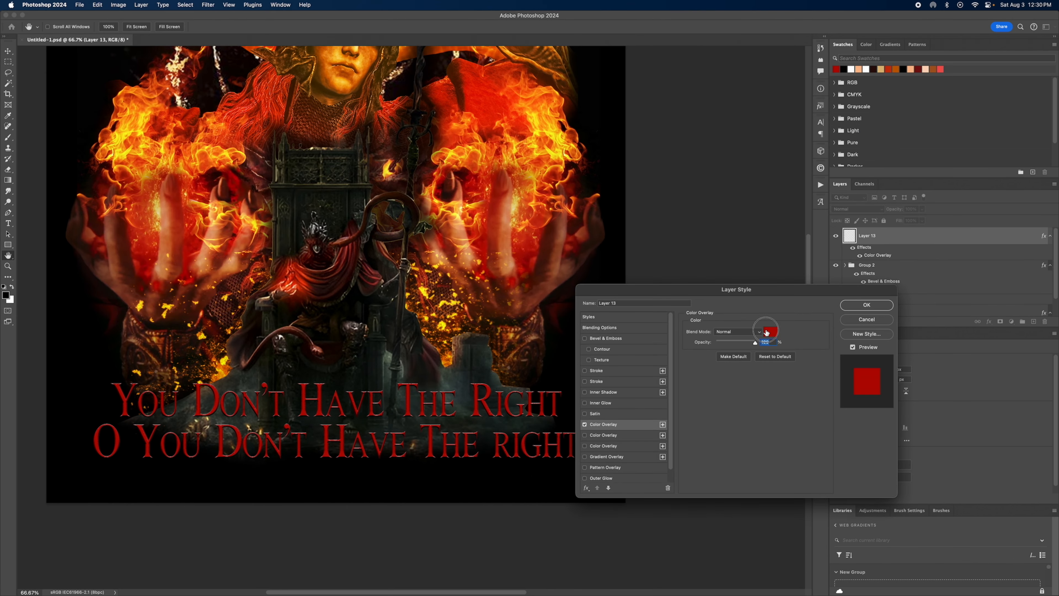
Step: Pick a new Color Overlay colour for the stamped text texture on Layer 13
{"action": "left_click", "coordinate": [765, 332]}
{"action": "left_click", "coordinate": [608, 316]}
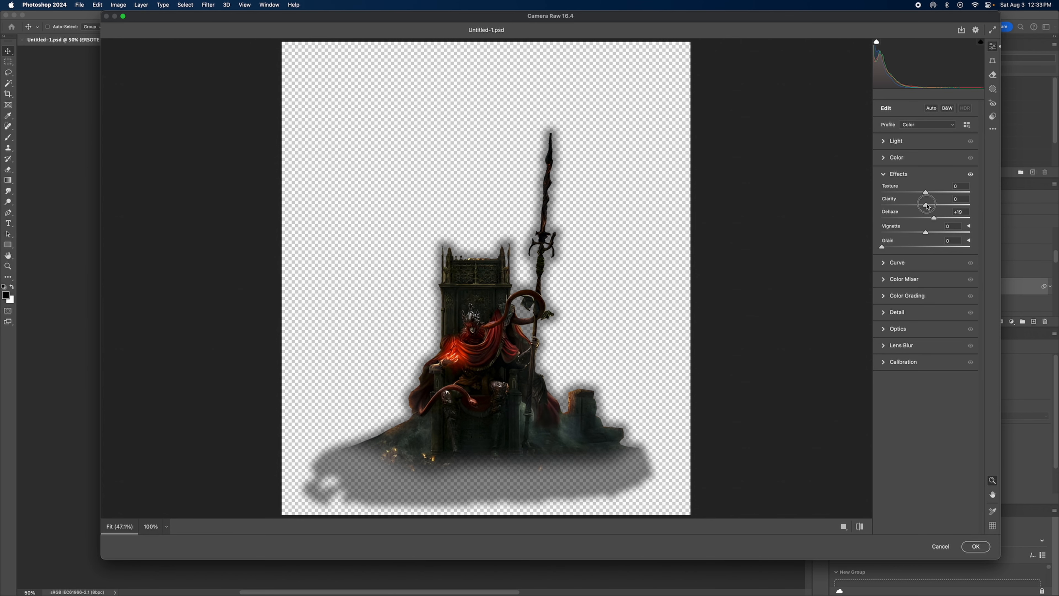
Step: Apply Camera Raw effects to the throne figure layer with clarity +53 and texture +87
{"action": "left_click_drag", "start_coordinate": [928, 206], "coordinate": [963, 198]}
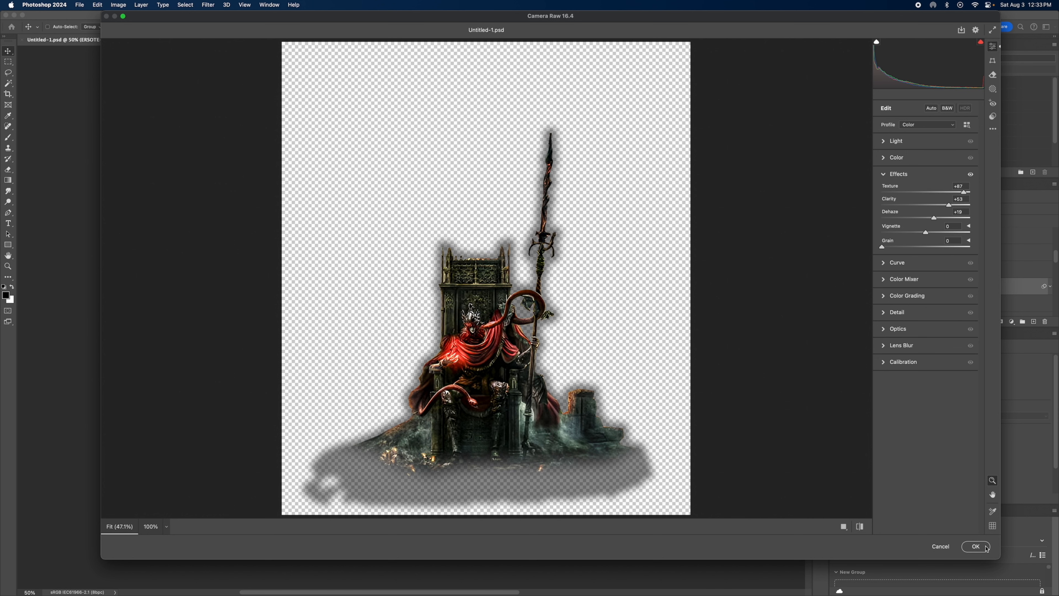
{"action": "left_click", "coordinate": [976, 547]}
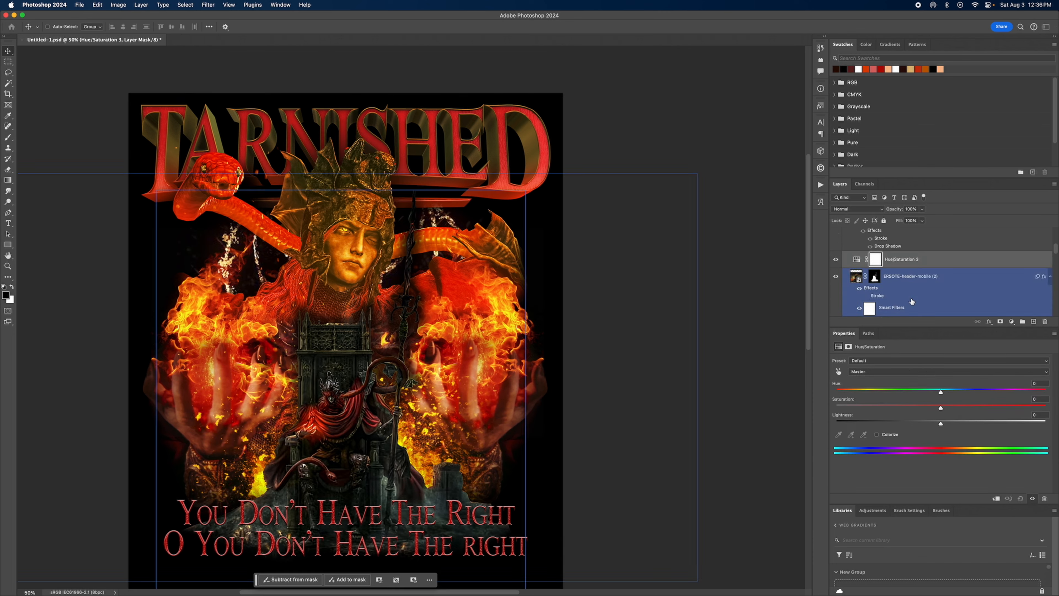
Step: Lower the hue and raise the lightness of Hue/Saturation 3 above the throne layer, and invert its mask
{"action": "mouse_move", "coordinate": [917, 391]}
{"action": "left_mouse_down"}
{"action": "mouse_move", "coordinate": [942, 391]}
{"action": "mouse_move", "coordinate": [864, 394]}
{"action": "left_mouse_up"}
{"action": "left_click_drag", "start_coordinate": [952, 424], "coordinate": [972, 424]}
{"action": "left_click", "coordinate": [882, 279]}
{"action": "key", "text": "super+i"}
Step: Paint white on the Hue/Saturation 3 mask around the throne's sides and top, and reopen the adjustment's settings
{"action": "key", "text": "b"}
{"action": "left_click", "coordinate": [461, 424]}
{"action": "left_click_drag", "start_coordinate": [232, 395], "coordinate": [212, 326]}
{"action": "left_click_drag", "start_coordinate": [501, 253], "coordinate": [486, 412]}
{"action": "left_click_drag", "start_coordinate": [340, 290], "coordinate": [276, 289]}
{"action": "left_click_drag", "start_coordinate": [489, 408], "coordinate": [471, 400]}
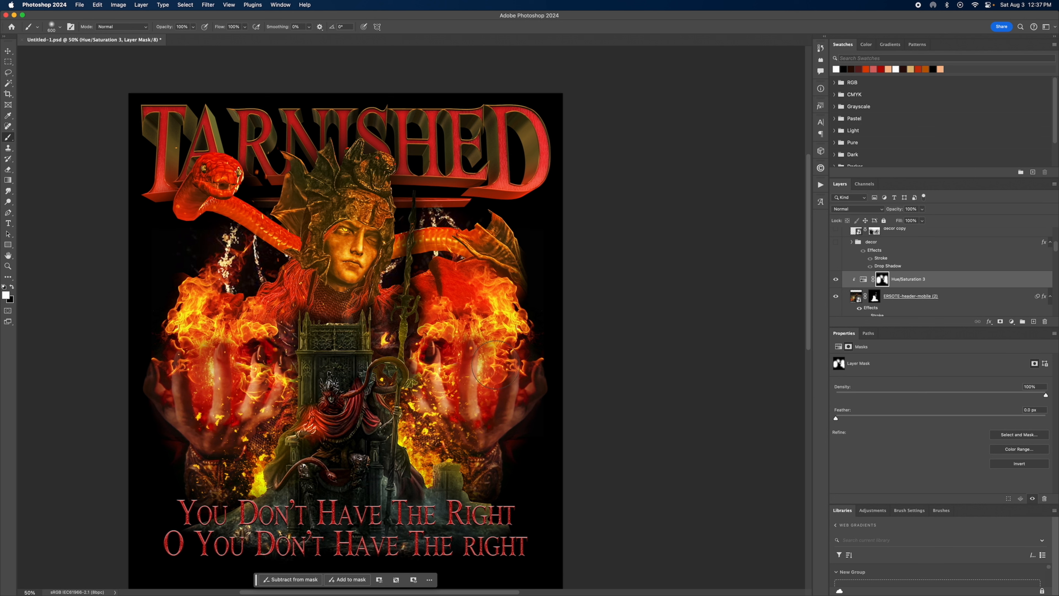
{"action": "left_click", "coordinate": [864, 280]}
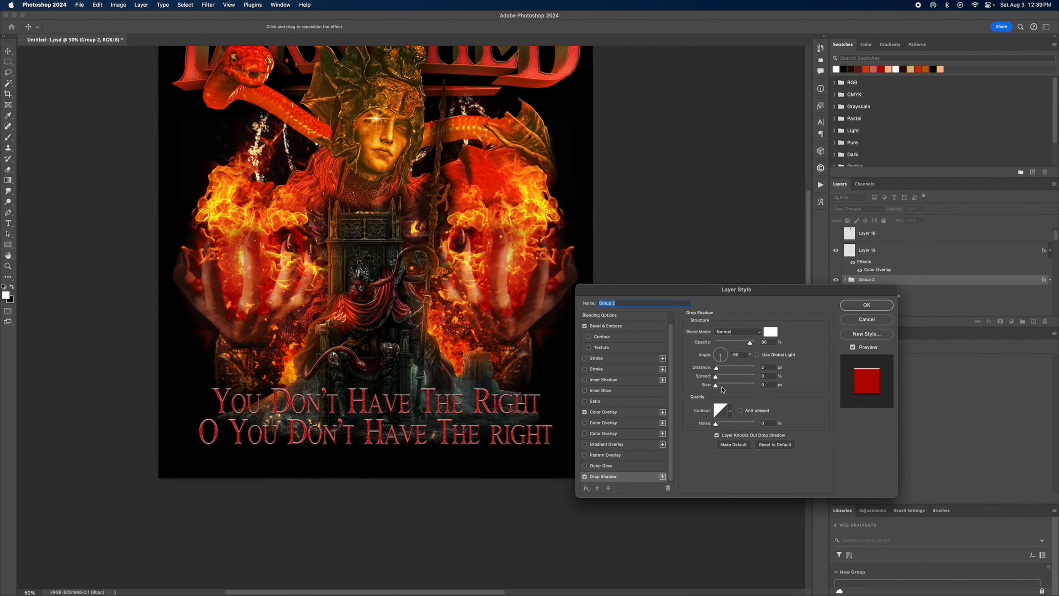
Step: Set Group 2's white drop shadow distance to 2 px, add a second drop shadow and confirm its colour
{"action": "left_click_drag", "start_coordinate": [721, 367], "coordinate": [720, 368]}
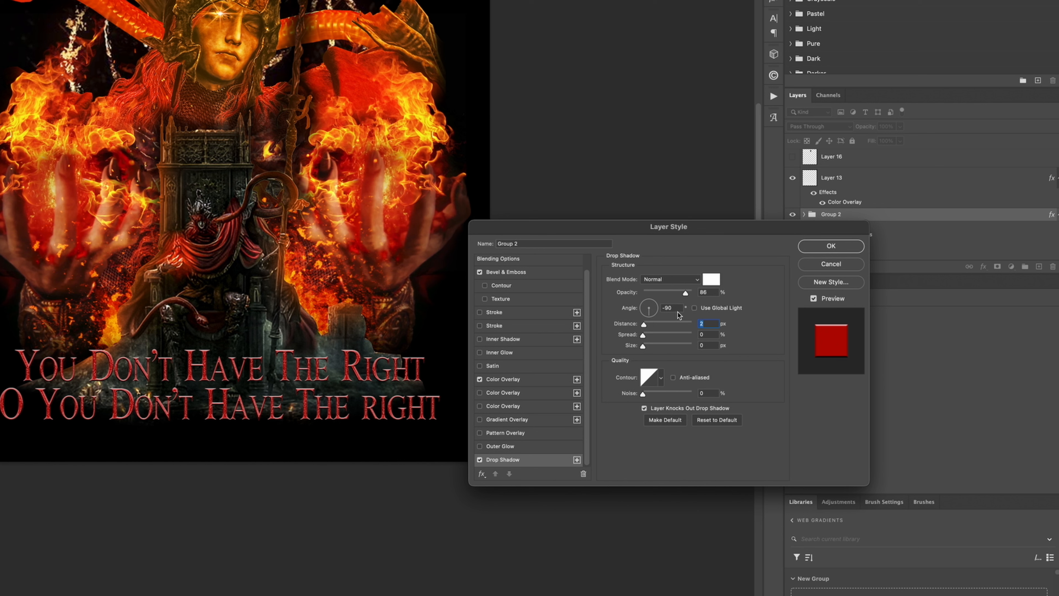
{"action": "scroll", "coordinate": [538, 437], "scroll_direction": "down", "scroll_amount": 1}
{"action": "left_click", "coordinate": [577, 459]}
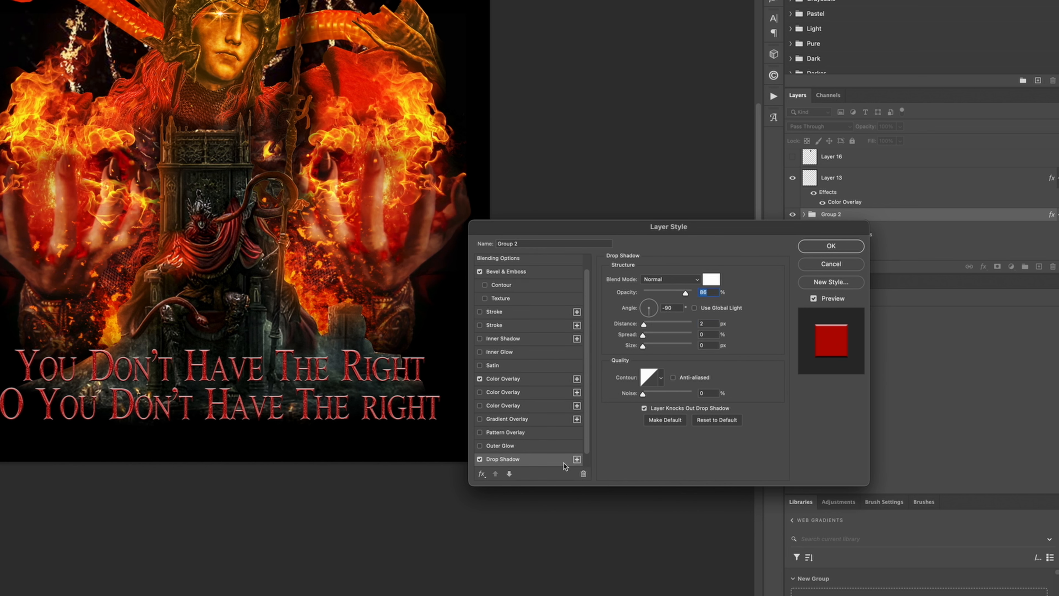
{"action": "left_click", "coordinate": [711, 279]}
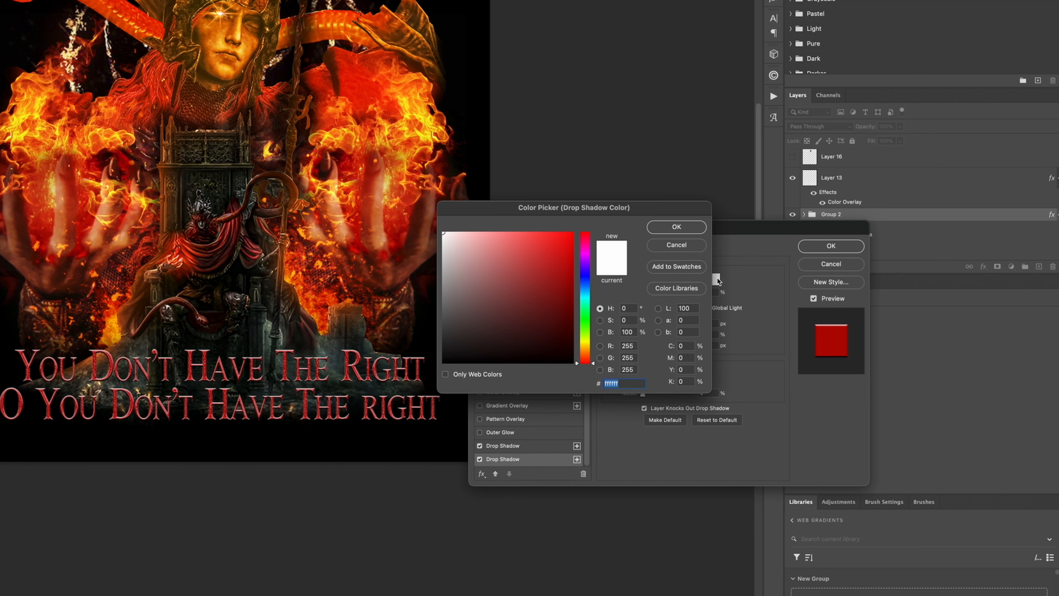
{"action": "left_click", "coordinate": [663, 227]}
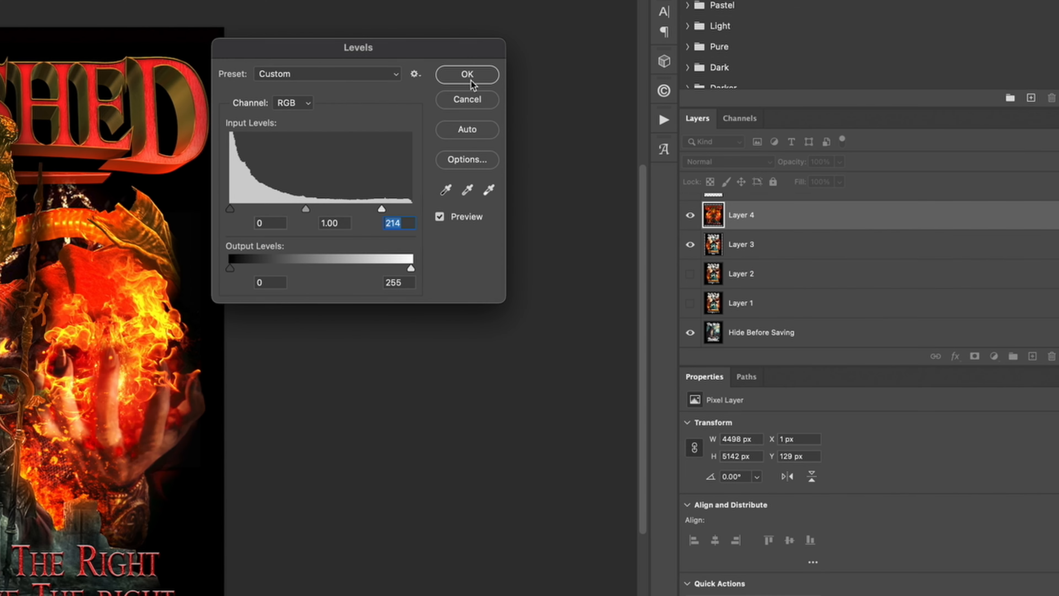
Step: Apply Levels to the flattened artwork on Layer 4 with a white input level of 214
{"action": "left_click", "coordinate": [473, 77]}
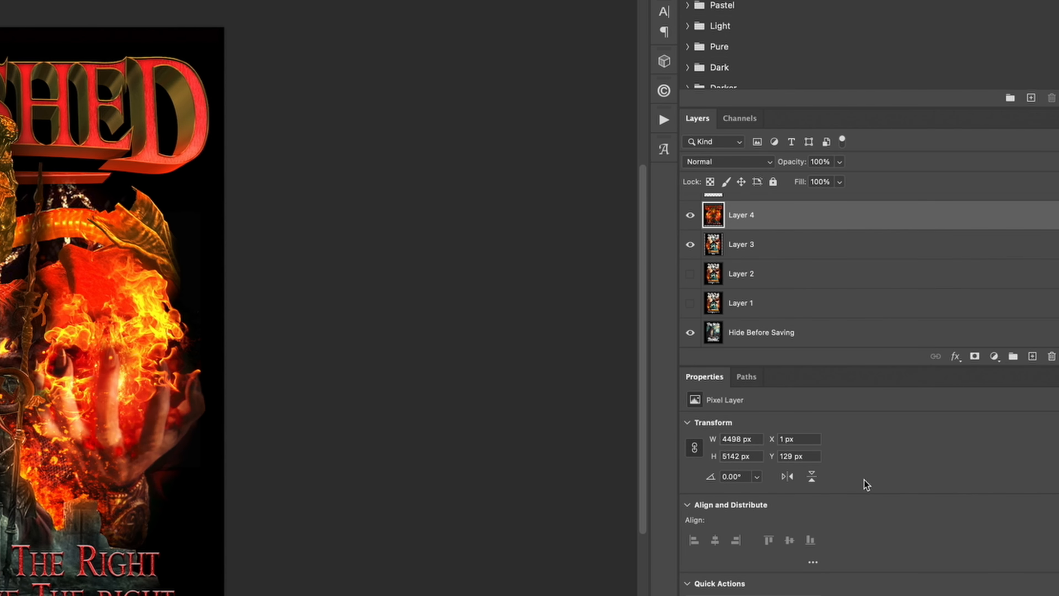
Step: Adjust Layer 4's Camera Raw calibration with Blue Primary hue at -34 and higher Green and Red Primary hues, and undo the last change
{"action": "key", "text": "super+shift+a"}
{"action": "left_click", "coordinate": [778, 422]}
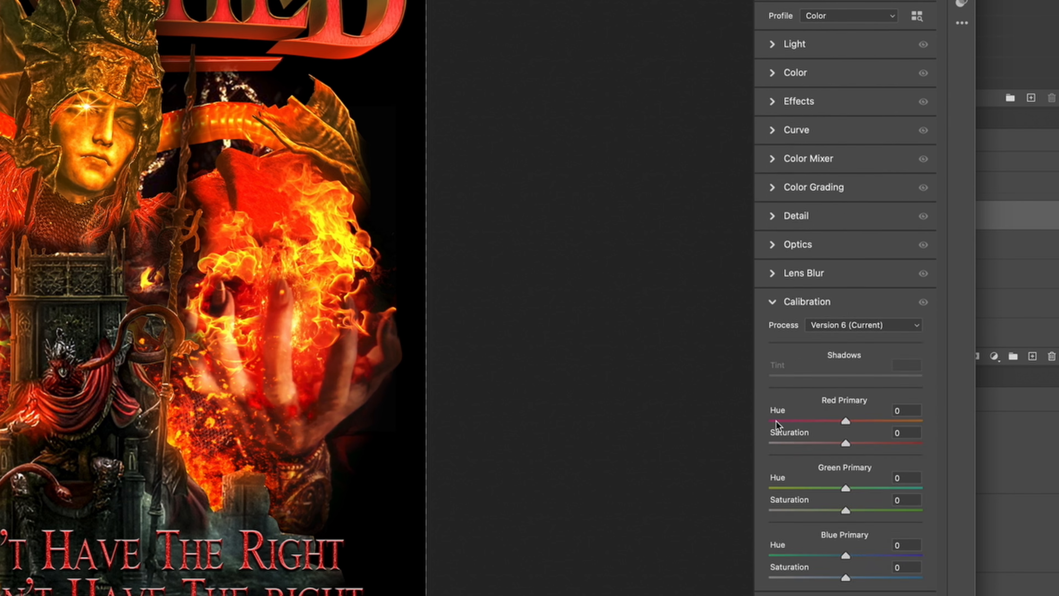
{"action": "left_click_drag", "start_coordinate": [846, 555], "coordinate": [820, 556]}
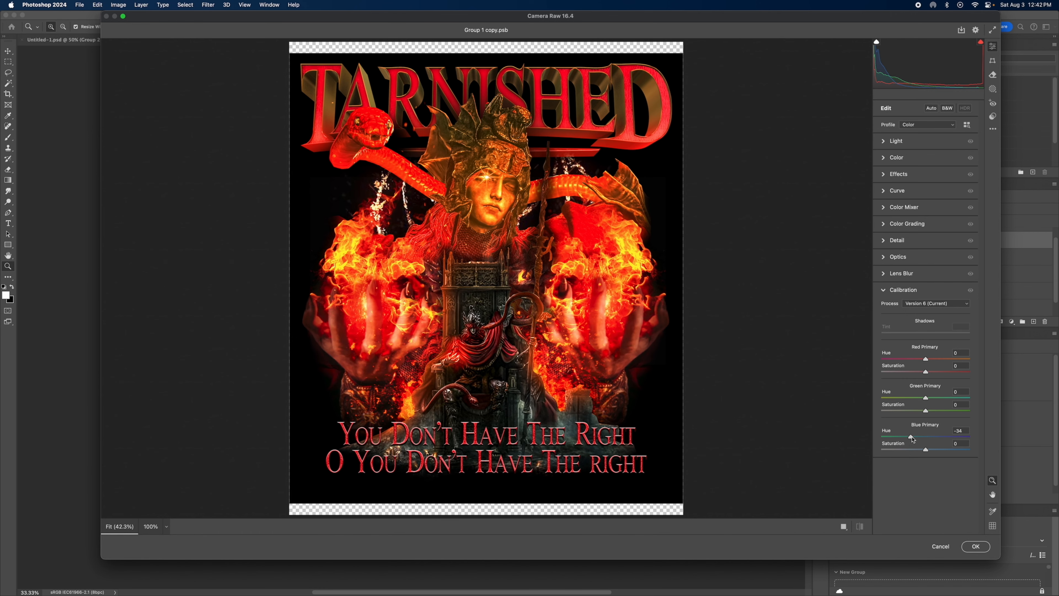
{"action": "left_click_drag", "start_coordinate": [927, 398], "coordinate": [942, 398]}
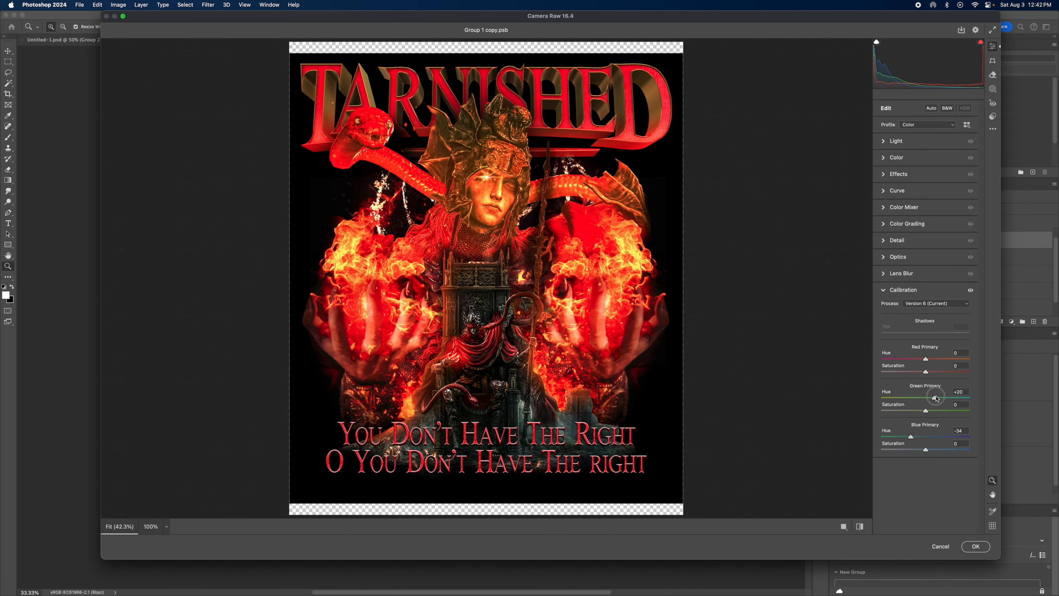
{"action": "left_click_drag", "start_coordinate": [926, 360], "coordinate": [945, 361]}
{"action": "key", "text": "super+z"}
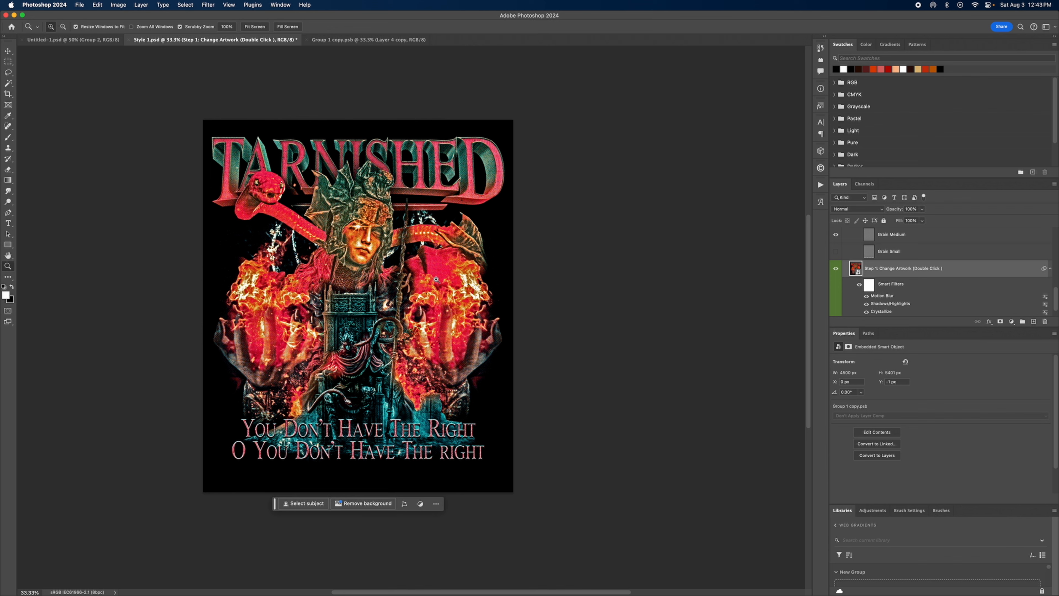
Step: Tune the artwork's Shadows/Highlights filter: shadows tone 55, radius 74; highlights amount 50, tone 37, radius 42; colour +50, and a raised midtone
{"action": "left_click", "coordinate": [386, 279]}
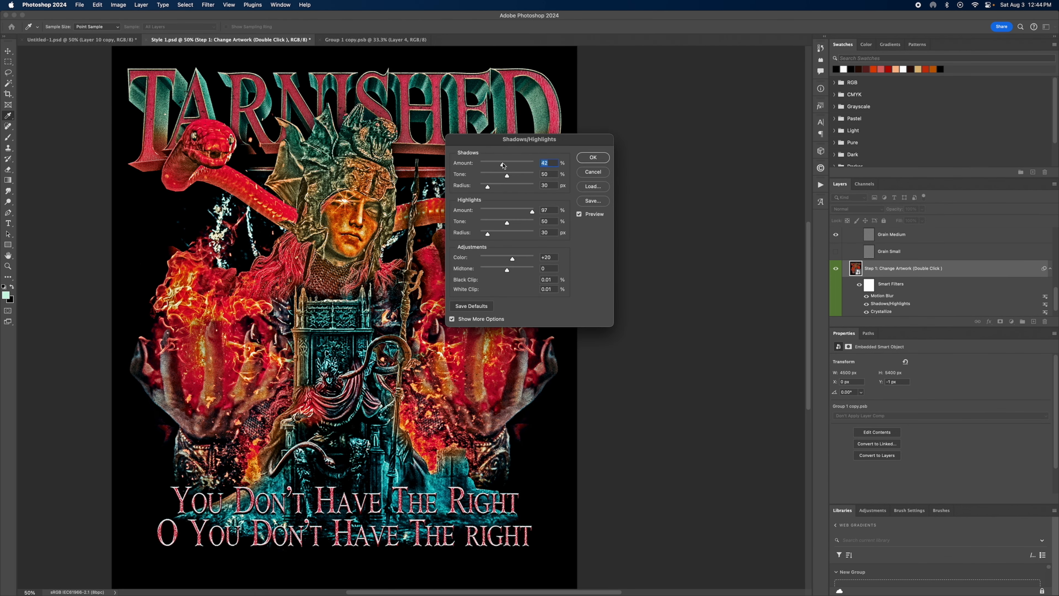
{"action": "left_click_drag", "start_coordinate": [508, 175], "coordinate": [488, 234]}
{"action": "left_click", "coordinate": [502, 209]}
{"action": "left_click", "coordinate": [492, 256]}
{"action": "mouse_move", "coordinate": [503, 259]}
{"action": "left_mouse_down"}
{"action": "mouse_move", "coordinate": [531, 260]}
{"action": "mouse_move", "coordinate": [493, 272]}
{"action": "mouse_move", "coordinate": [516, 272]}
{"action": "left_mouse_up"}
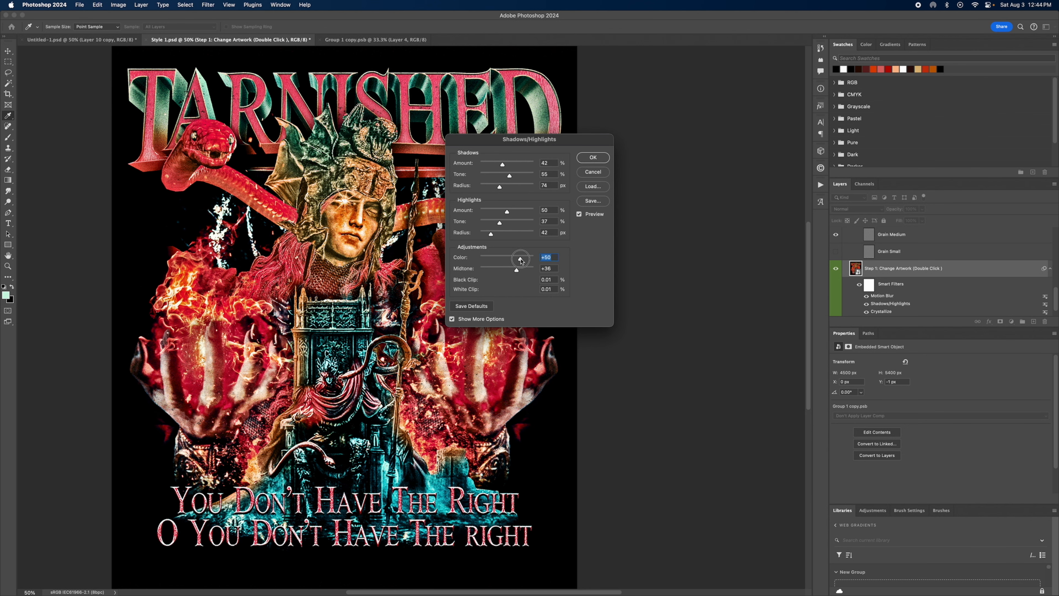
{"action": "left_click_drag", "start_coordinate": [516, 271], "coordinate": [513, 270]}
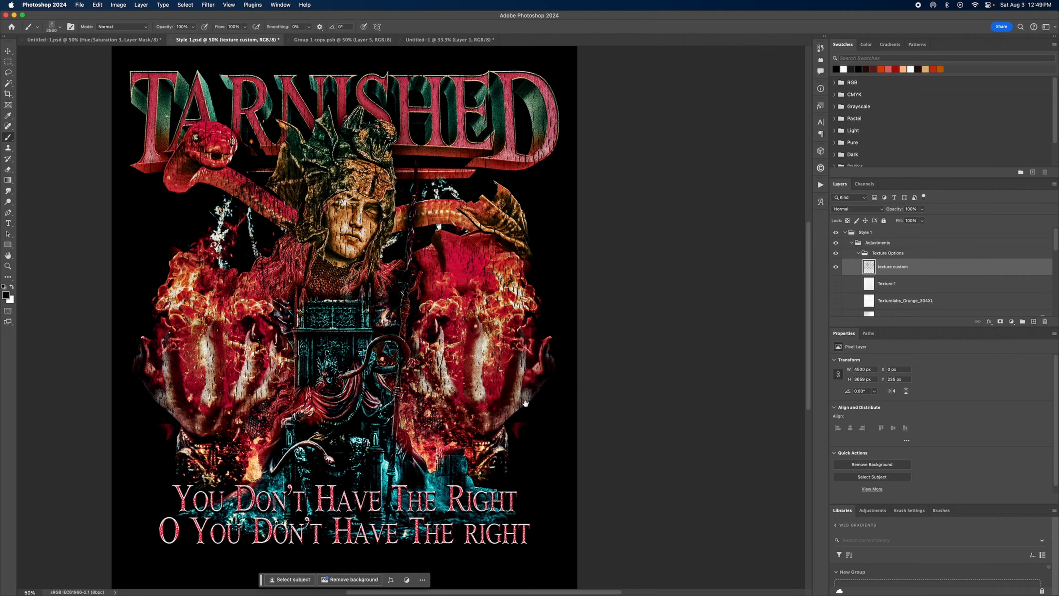
Step: Stamp the distressed texture brush over the artwork's lower lettering on the texture custom layer and add a layer mask
{"action": "left_click_drag", "start_coordinate": [525, 403], "coordinate": [531, 366]}
{"action": "left_click", "coordinate": [317, 451]}
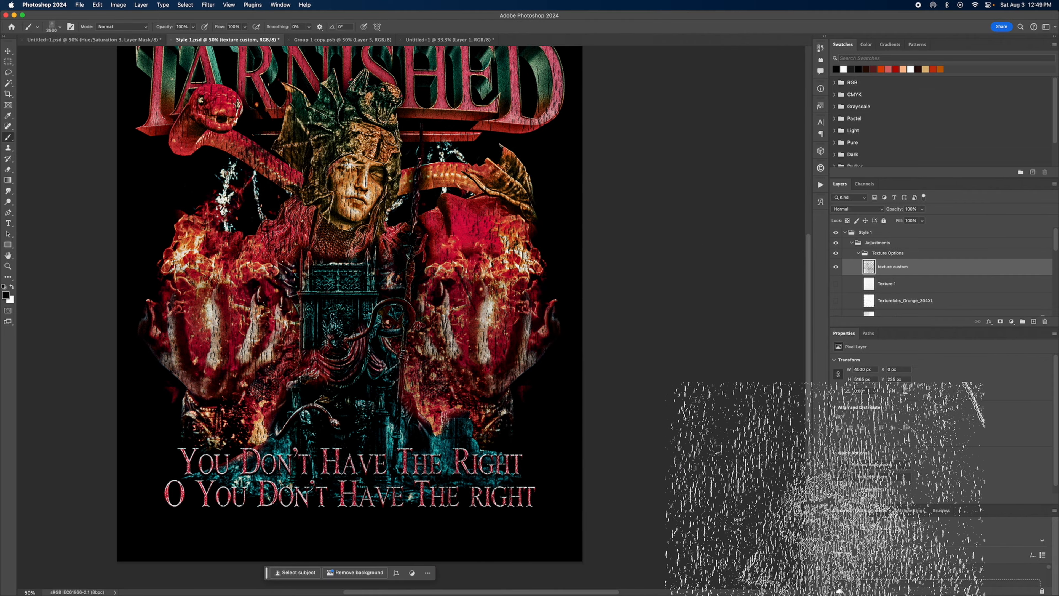
{"action": "left_click", "coordinate": [1001, 322]}
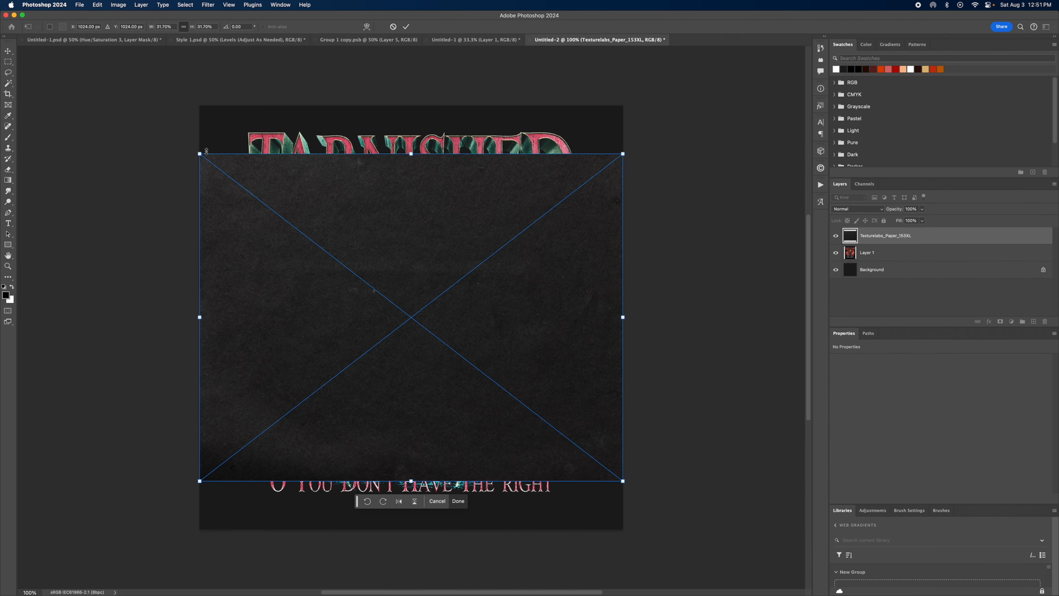
Step: Enlarge the Texturelabs_Paper_153XL texture to cover the whole canvas and place it beneath Layer 1
{"action": "left_click_drag", "start_coordinate": [201, 154], "coordinate": [166, 129]}
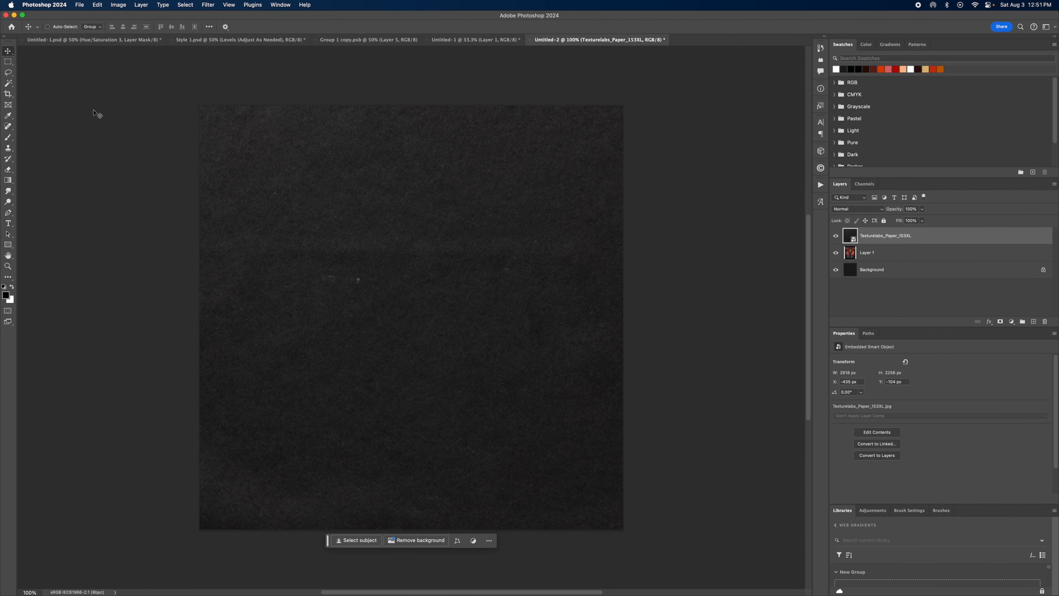
{"action": "left_click_drag", "start_coordinate": [921, 242], "coordinate": [915, 260]}
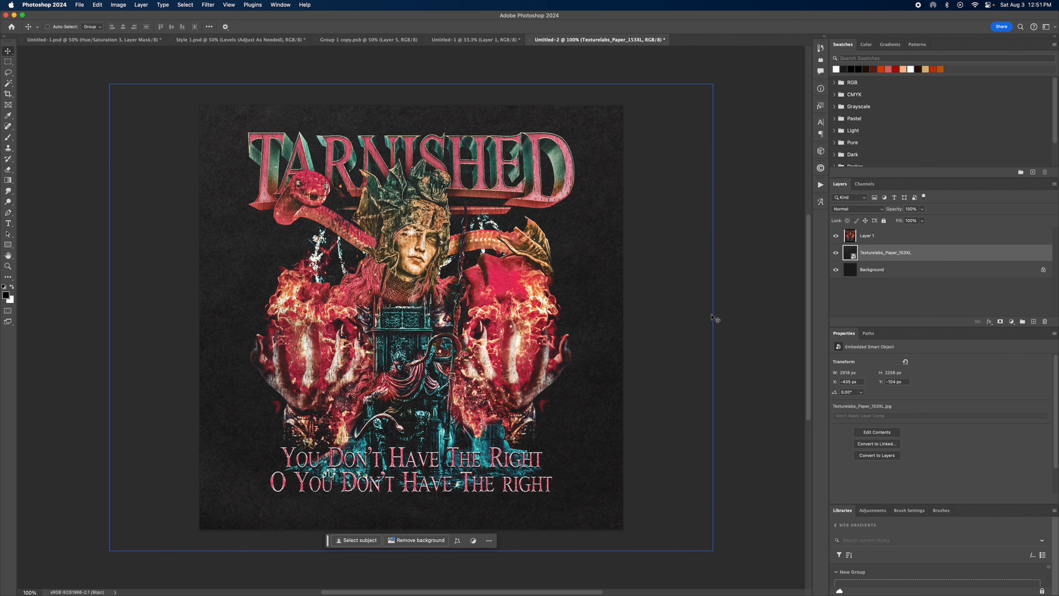
Step: Split Layer 1's underlying-layer black Blend If slider to let the paper texture through, and centre the artwork vertically on the canvas
{"action": "double_click", "coordinate": [876, 235]}
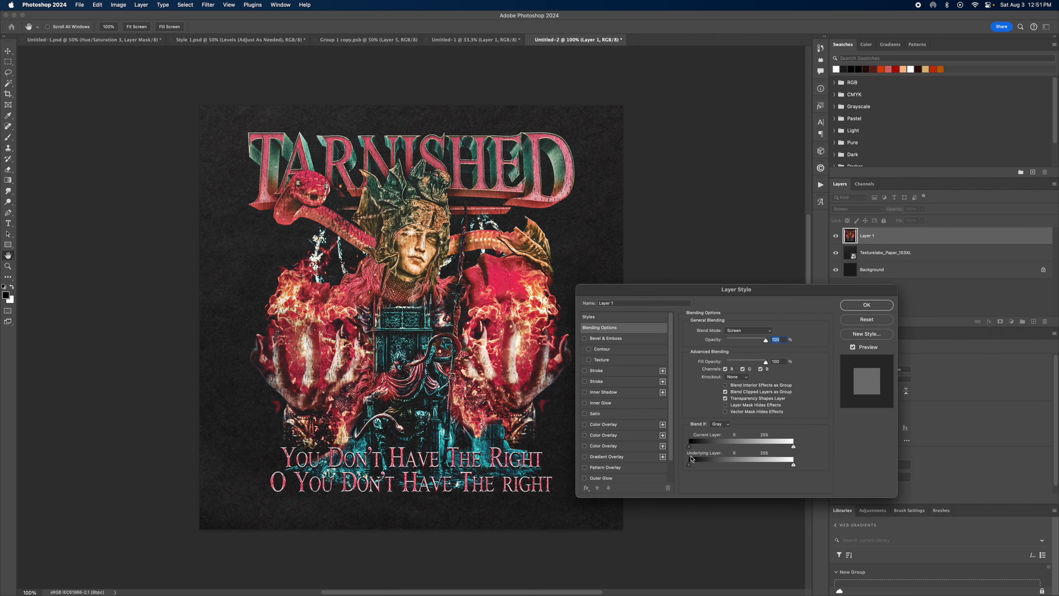
{"action": "left_click_drag", "start_coordinate": [694, 463], "coordinate": [708, 462]}
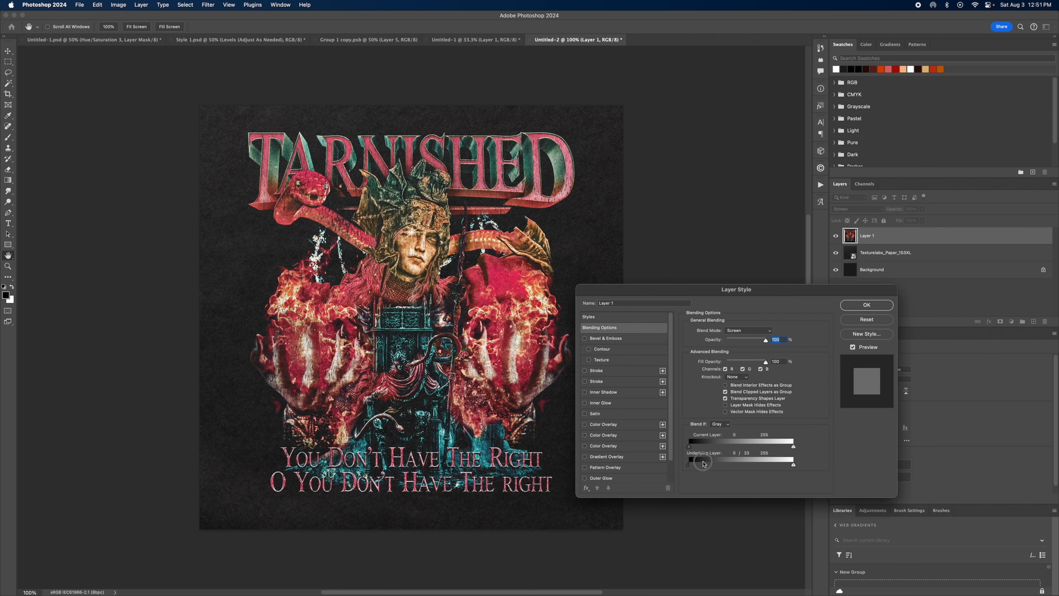
{"action": "left_click", "coordinate": [881, 307]}
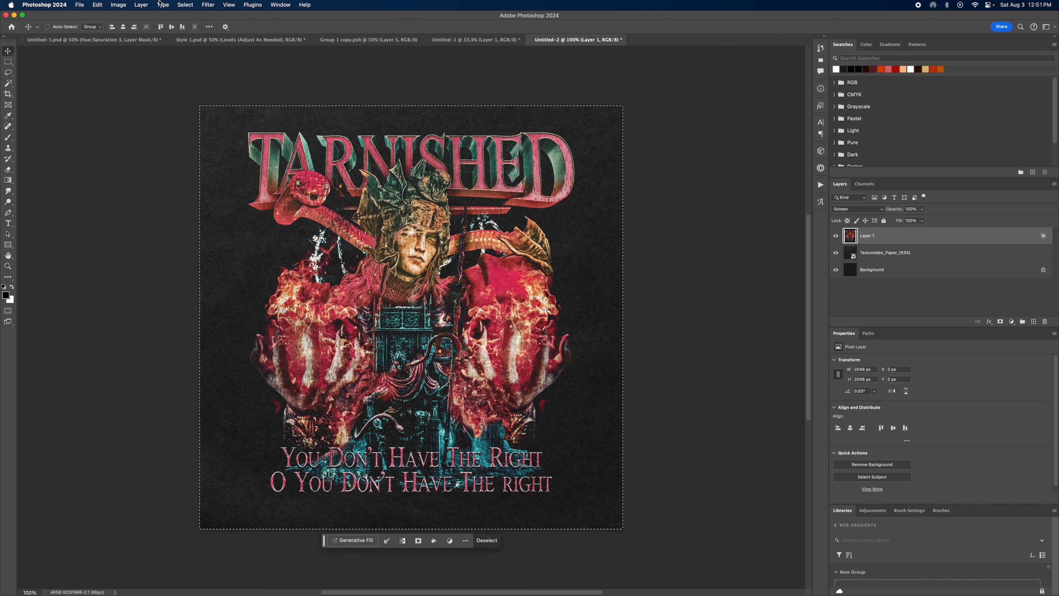
{"action": "left_click", "coordinate": [173, 26]}
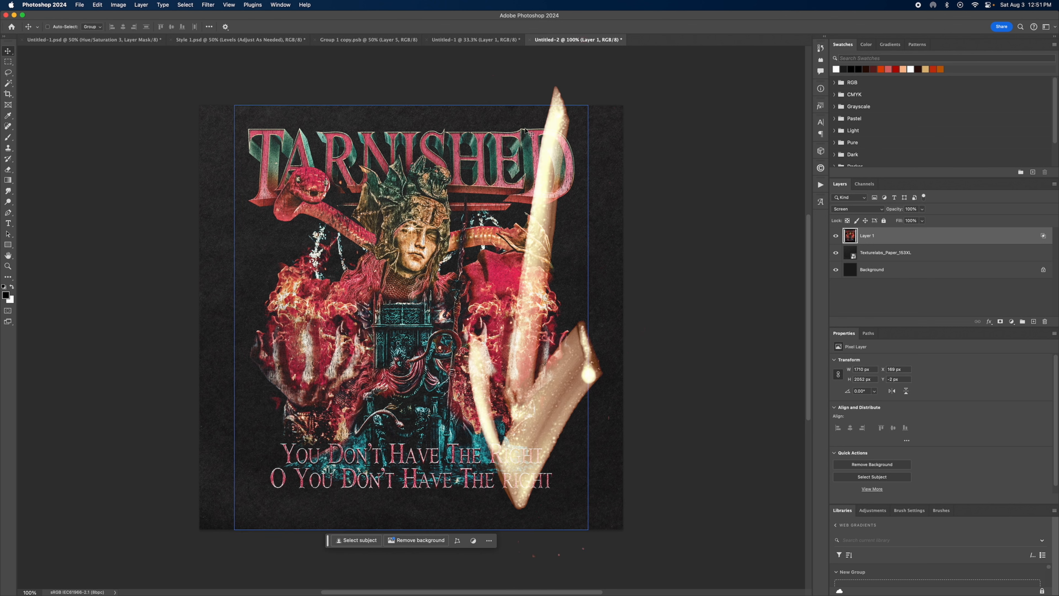